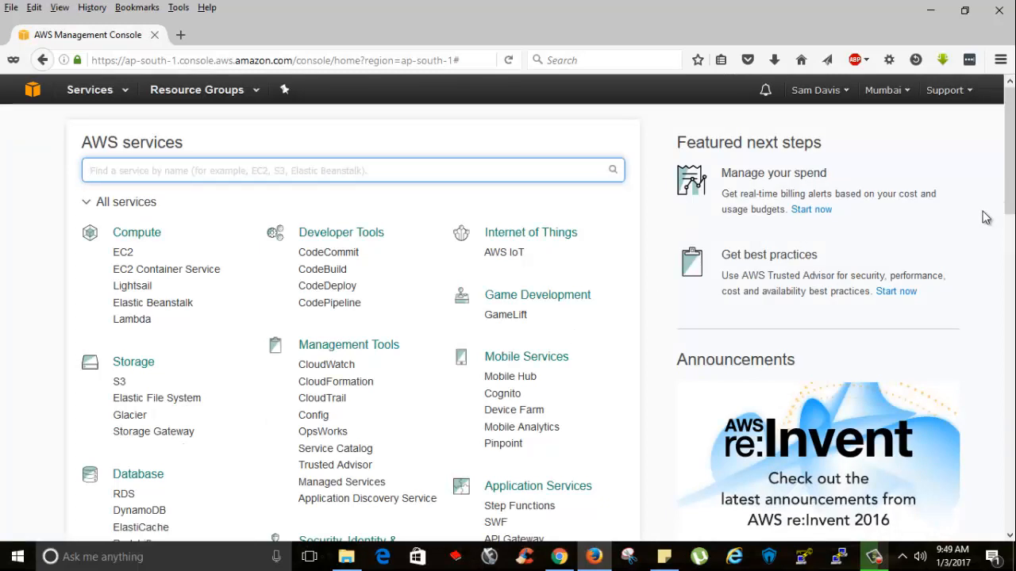
Enter 'IAM' as the service search term and show the region list, with Mumbai current
scroll(1013, 226, down, 4)
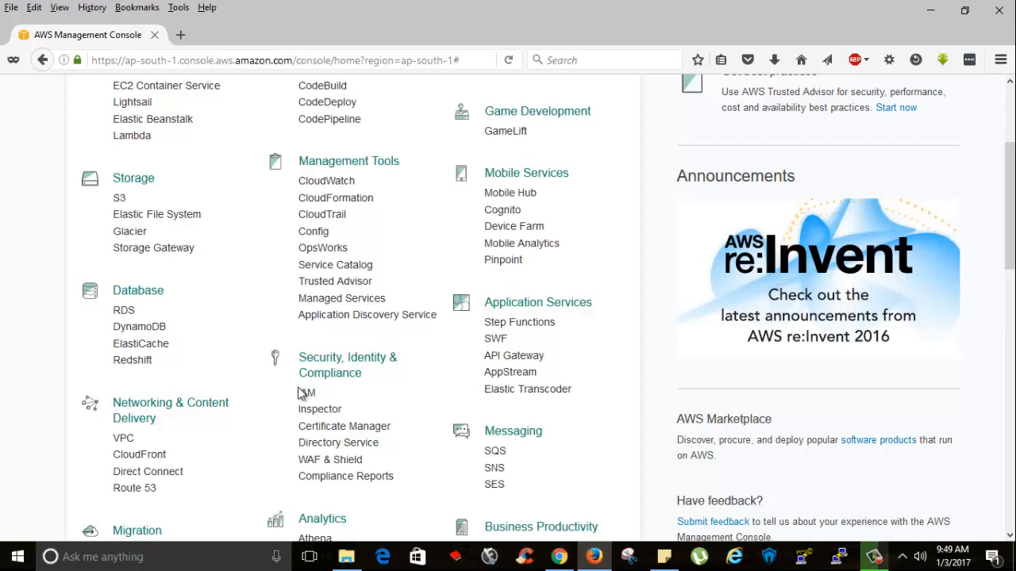
scroll(1009, 206, up, 3)
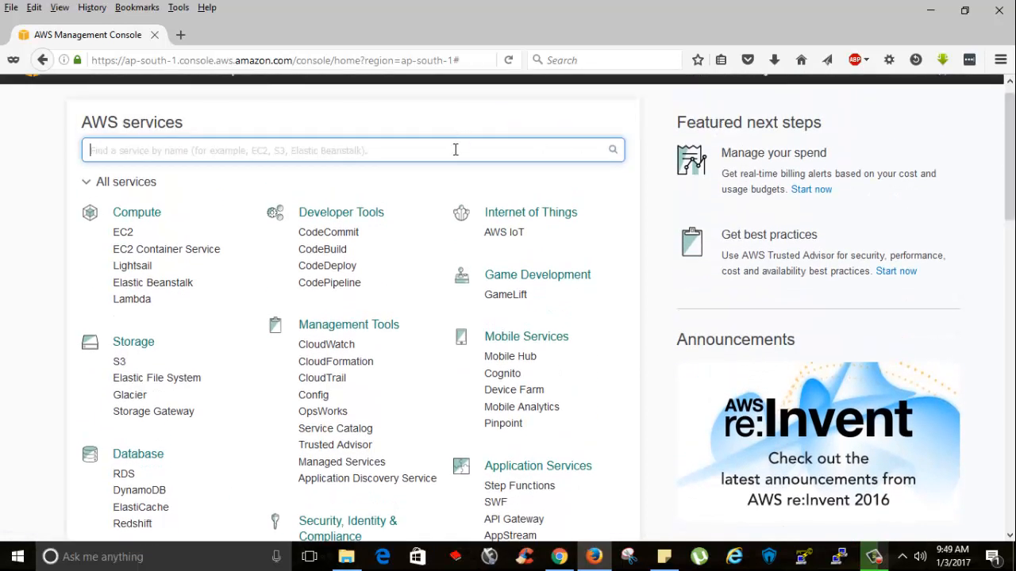
text(IAM)
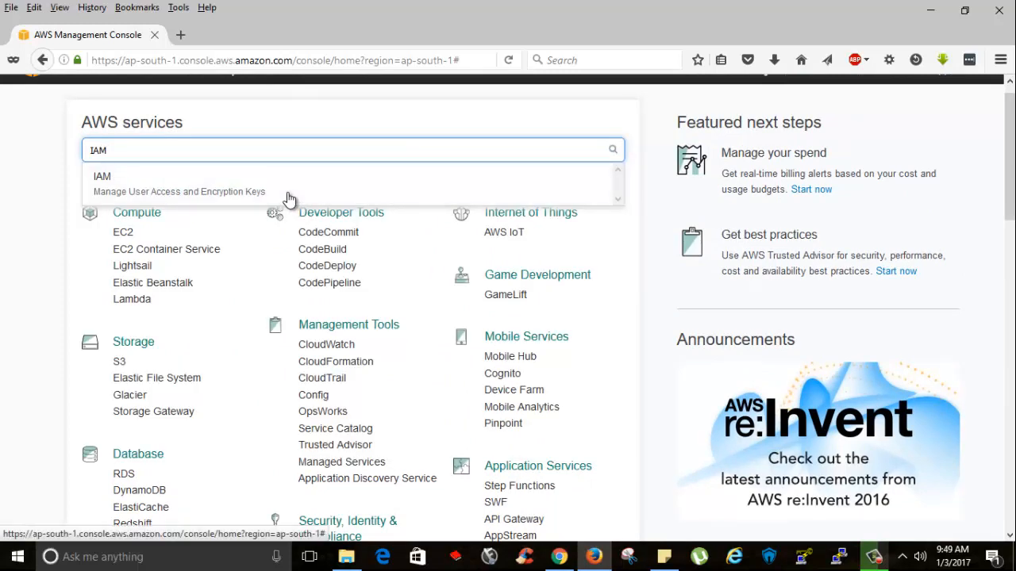
scroll(290, 198, up, 1)
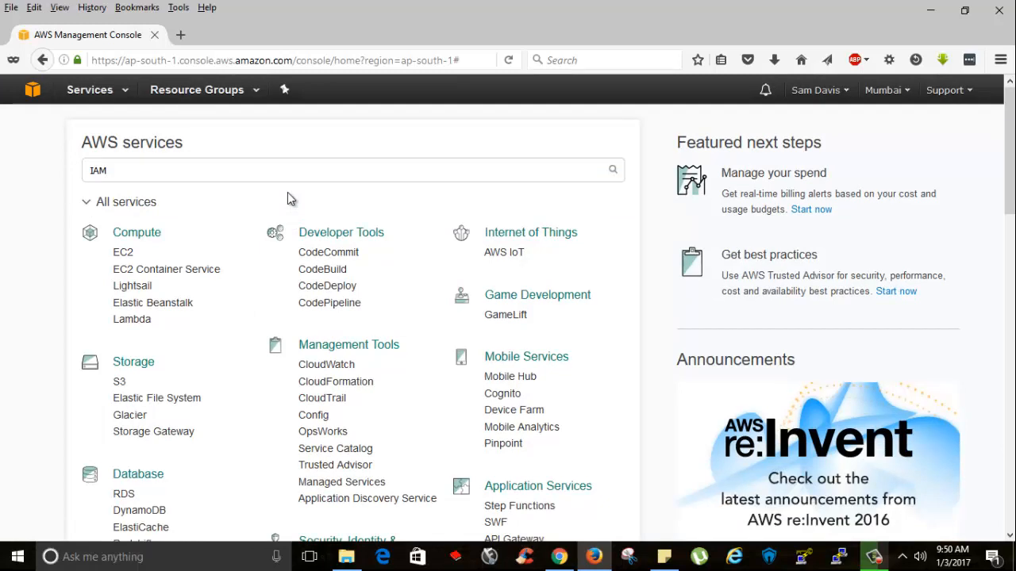
click(887, 92)
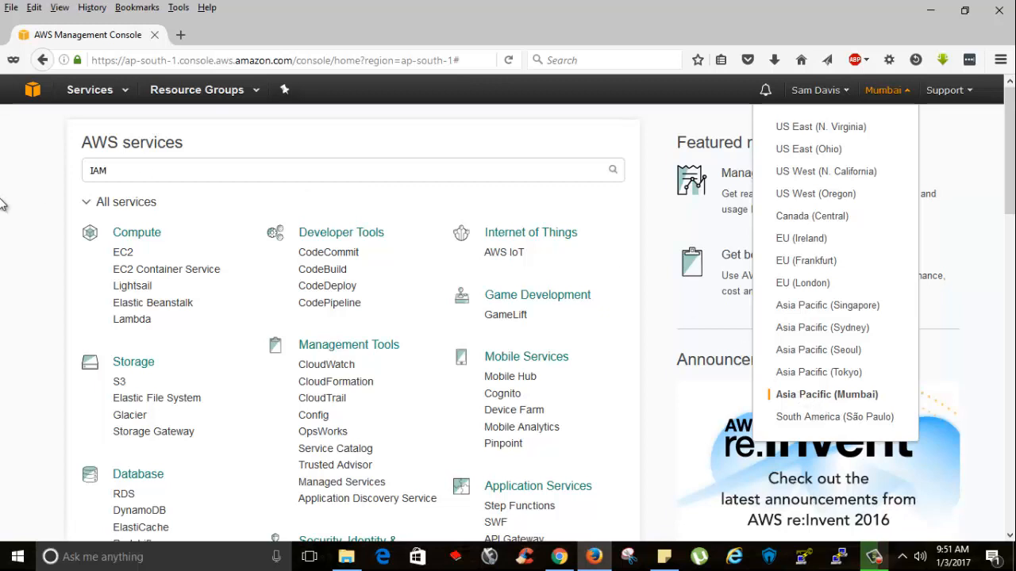
Open the IAM console from the IAM search suggestion
click(182, 170)
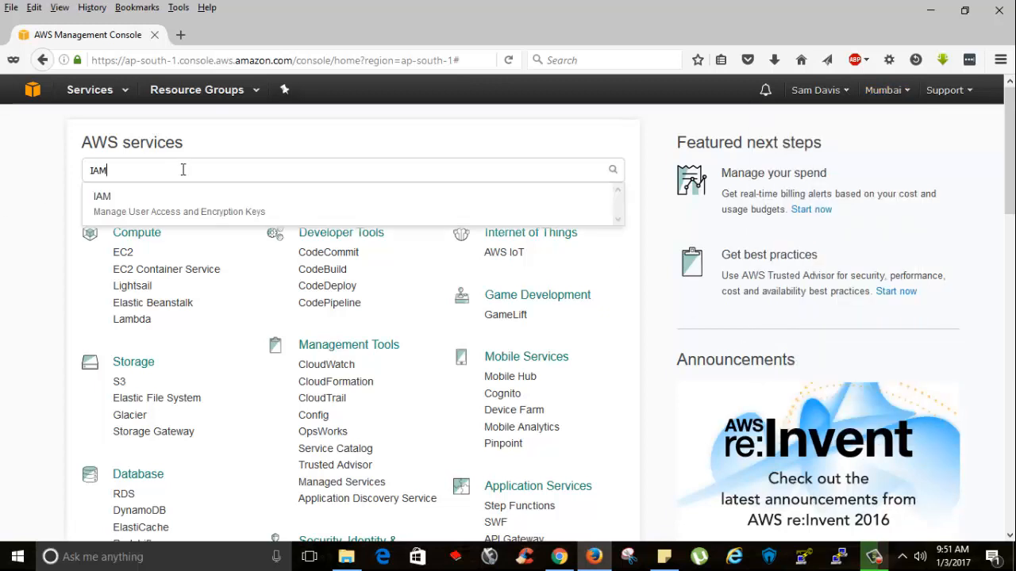
click(174, 208)
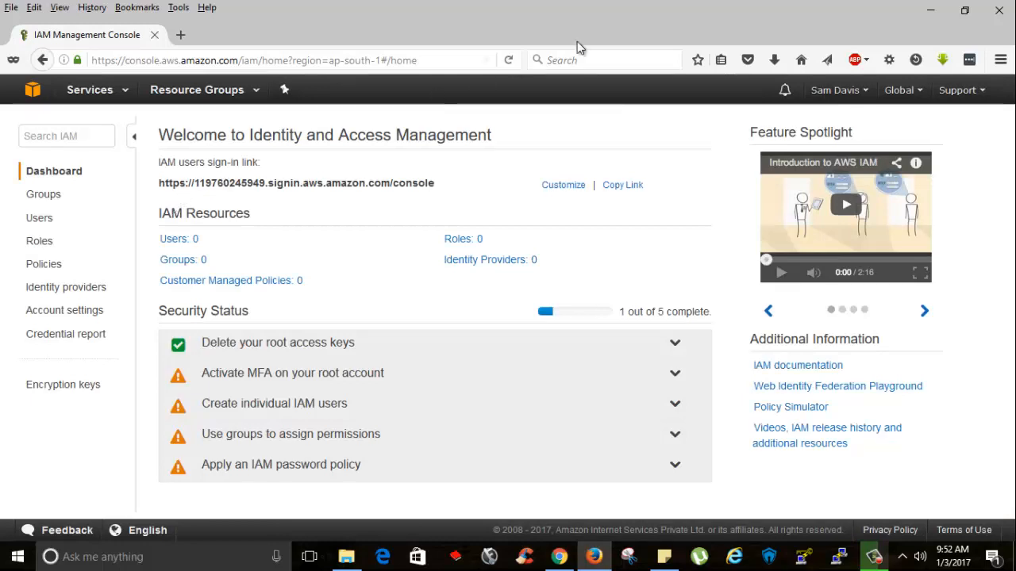
click(900, 94)
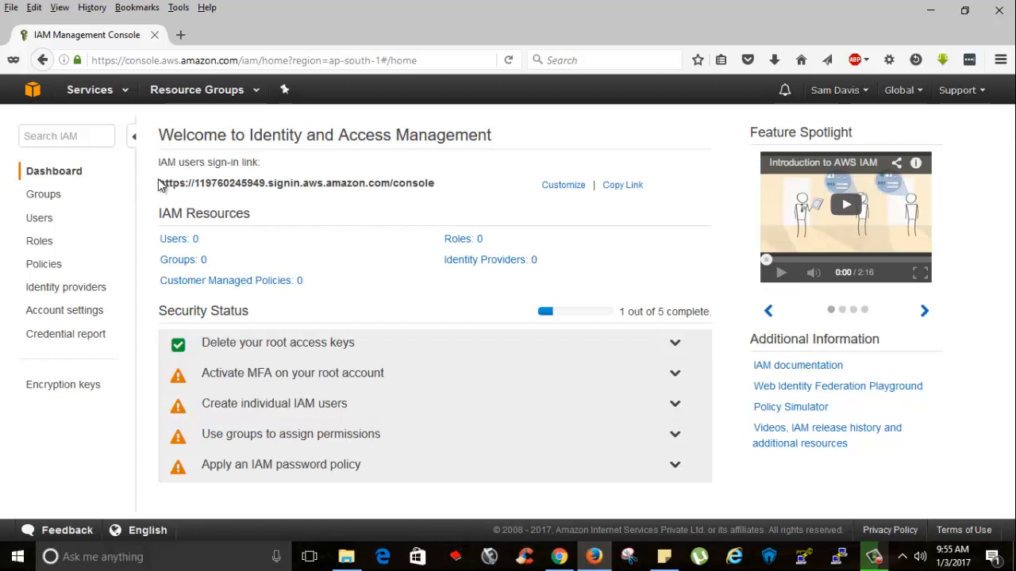
Copy the IAM users sign-in link, then expand the 'Activate MFA on your root account' advice
drag(158, 186, 283, 185)
click(282, 186)
click(282, 185)
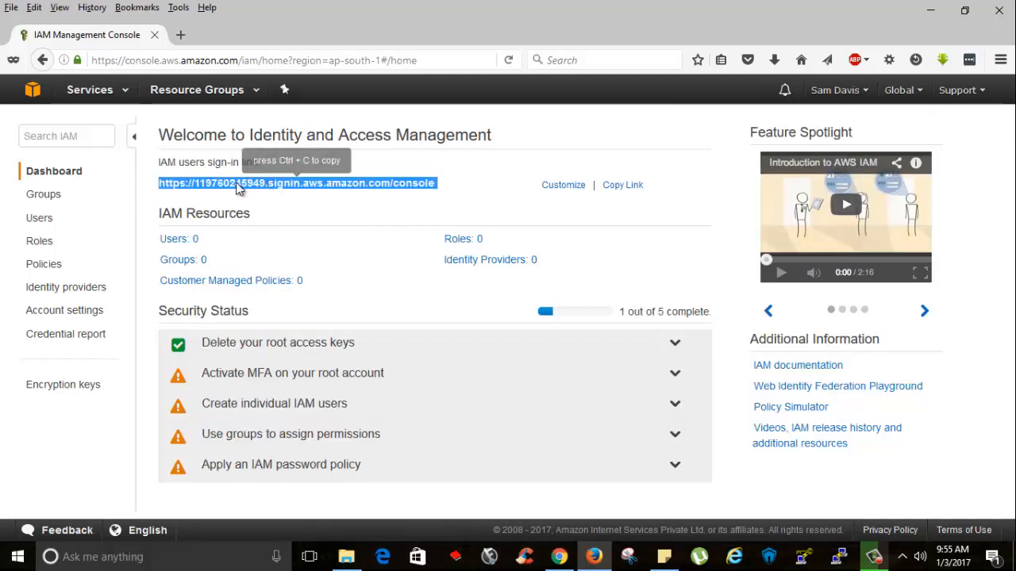
key(ctrl+c)
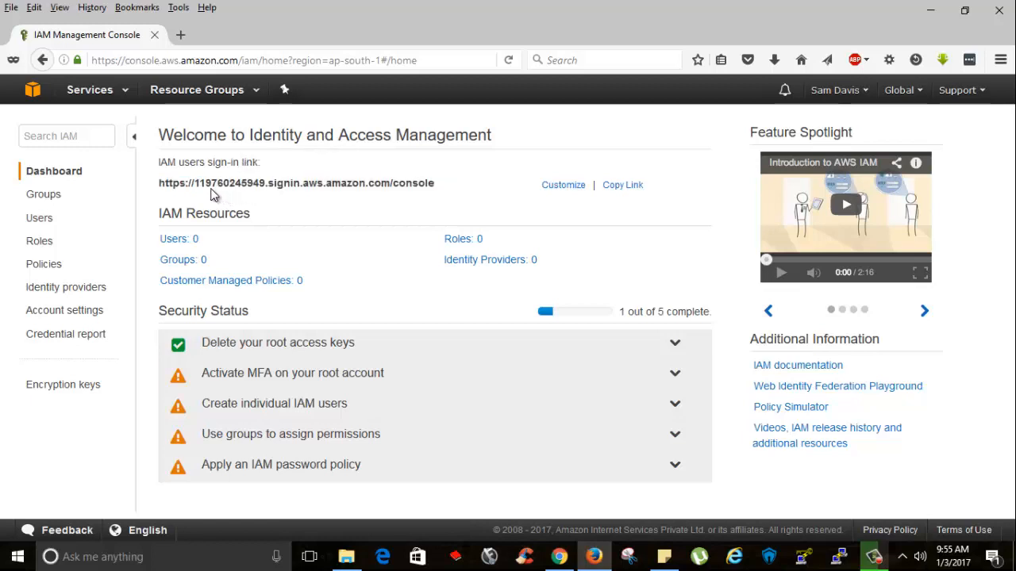
click(210, 188)
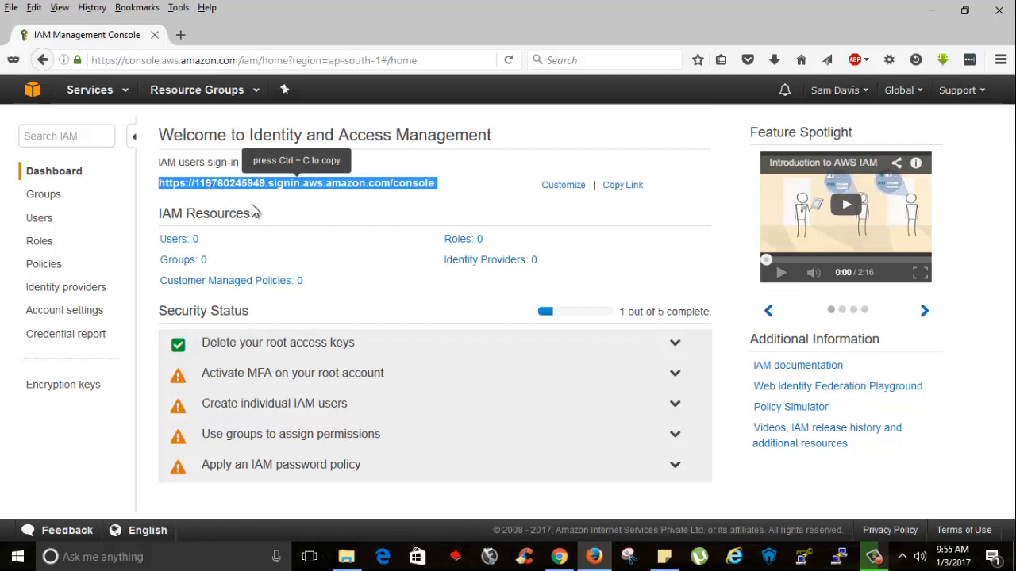
key(ctrl+c)
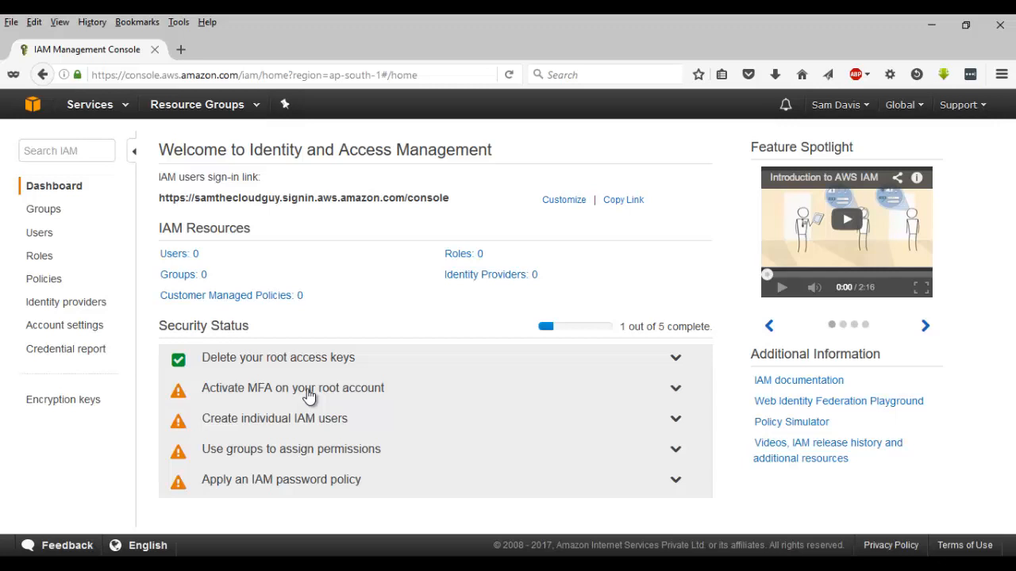
click(308, 395)
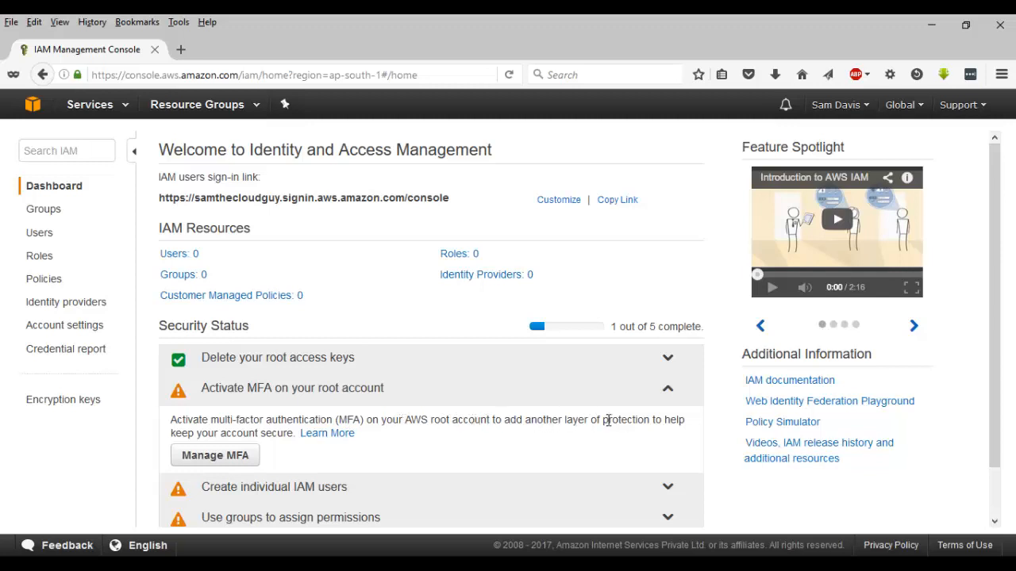
Open Manage MFA for the root account, keeping 'A virtual MFA device' selected
click(245, 459)
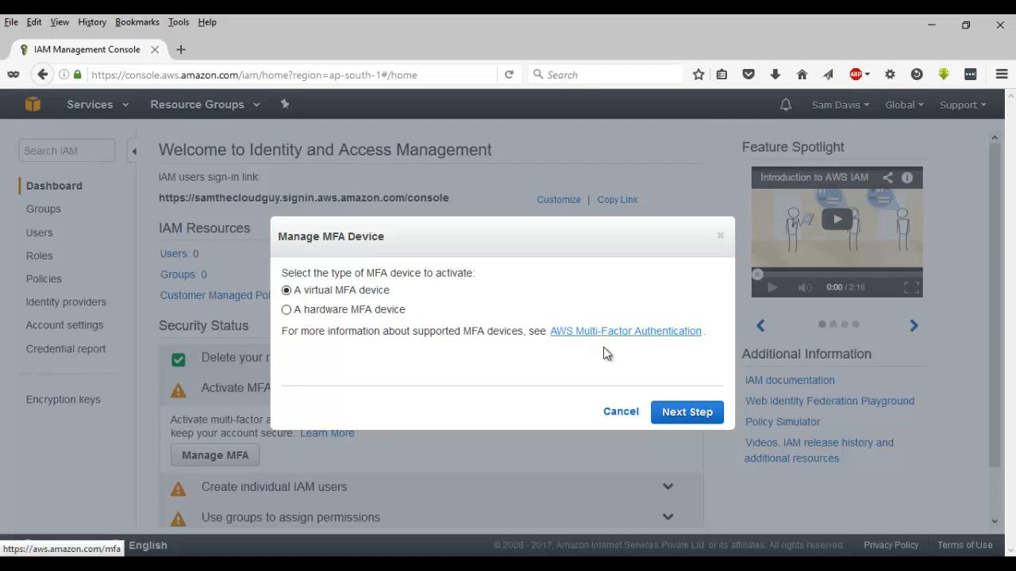
Go to the virtual MFA instructions and open the compatible-apps list in a new tab
click(693, 415)
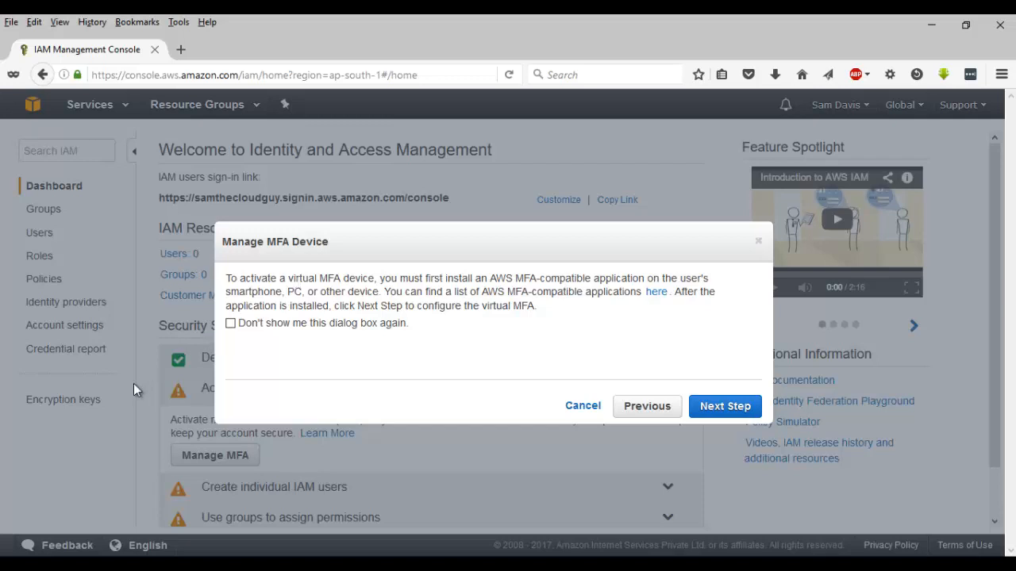
click(657, 292)
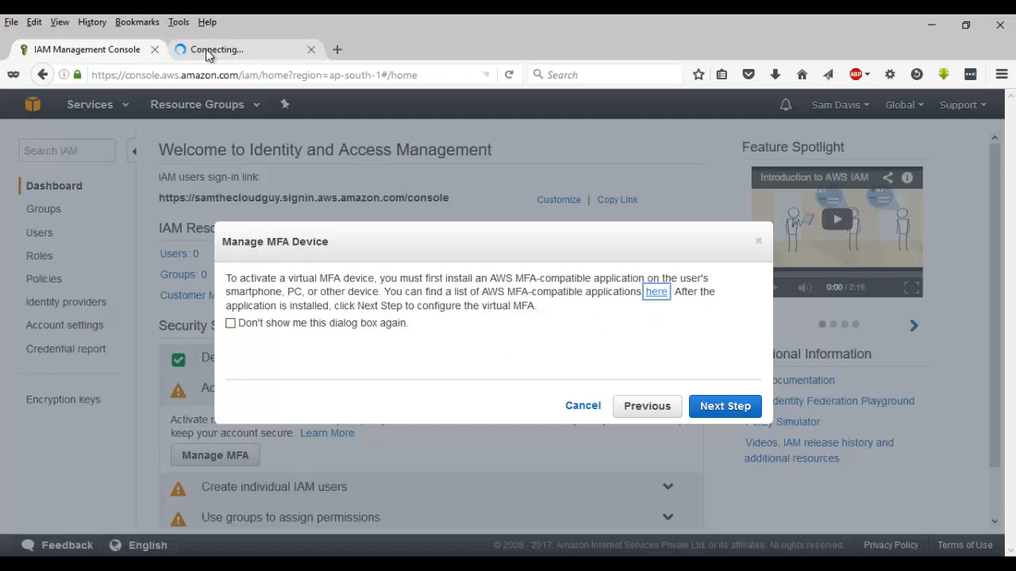
Read the MFA Form Factors and Virtual MFA Applications sections, then launch Google Play in the emulator
click(206, 50)
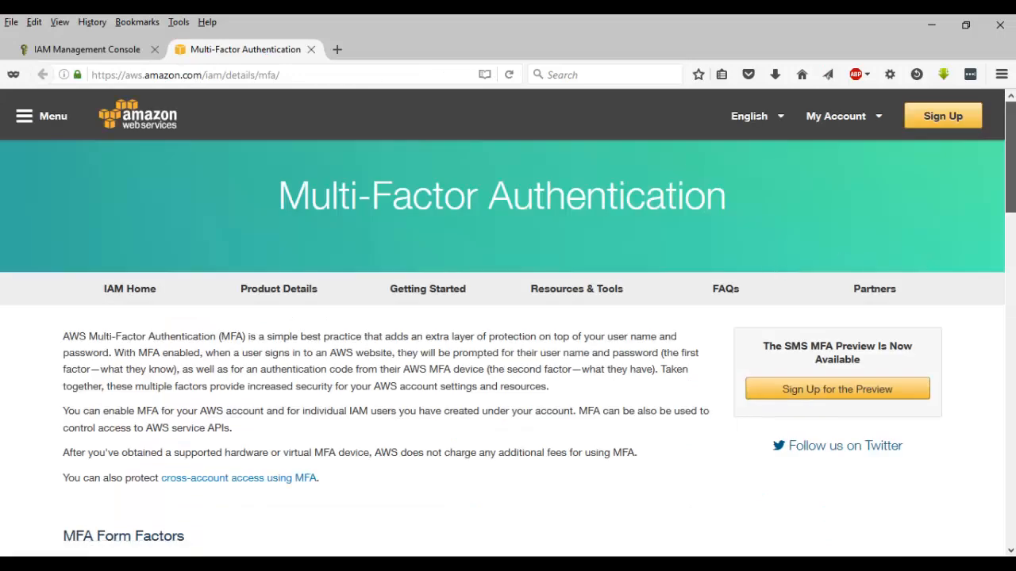
scroll(508, 349, down, 3)
scroll(508, 350, down, 5)
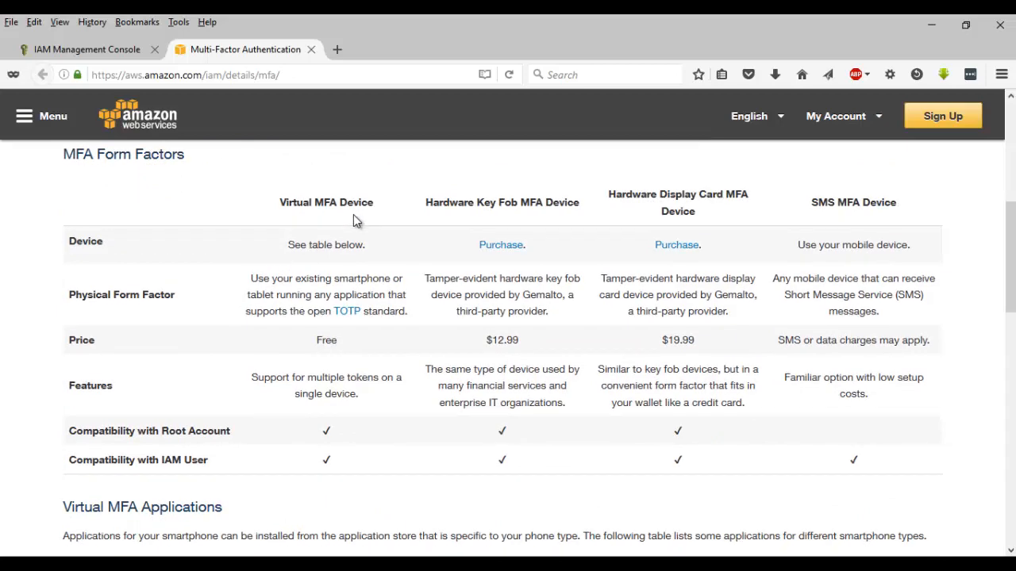
scroll(355, 220, down, 4)
scroll(355, 220, down, 3)
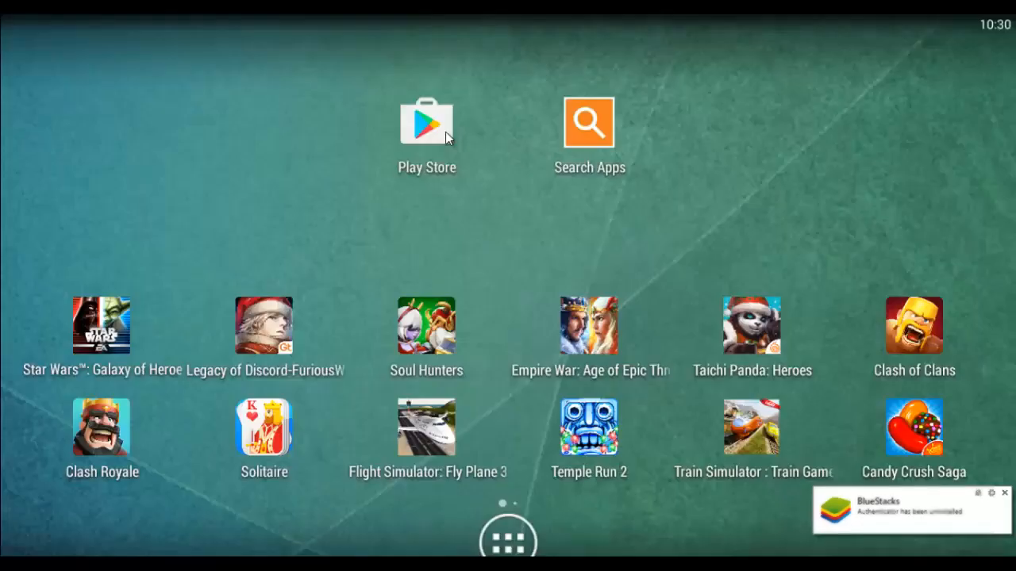
click(429, 127)
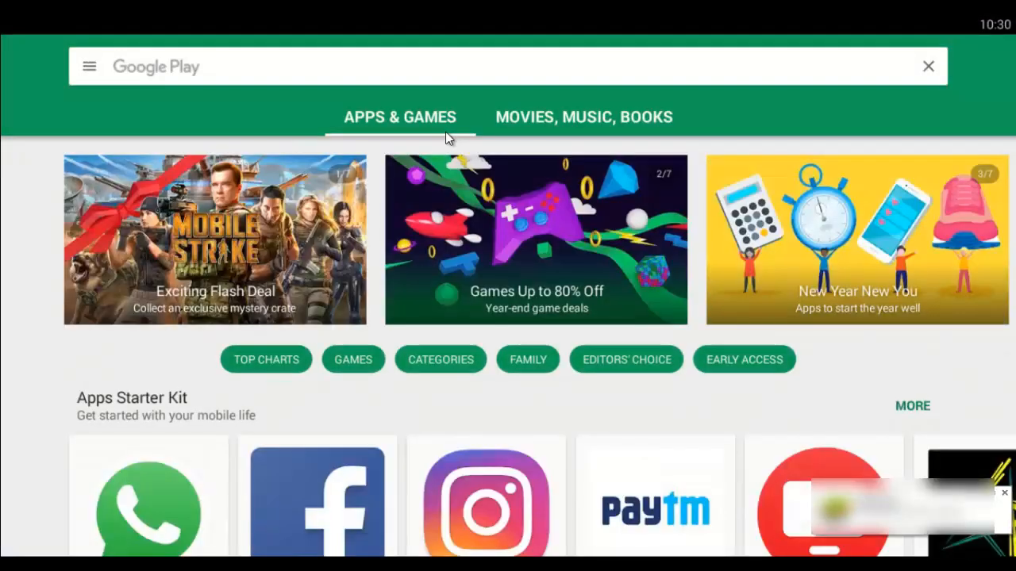
Search Google Play for Google Authenticator and install it, accepting the camera permission
click(456, 76)
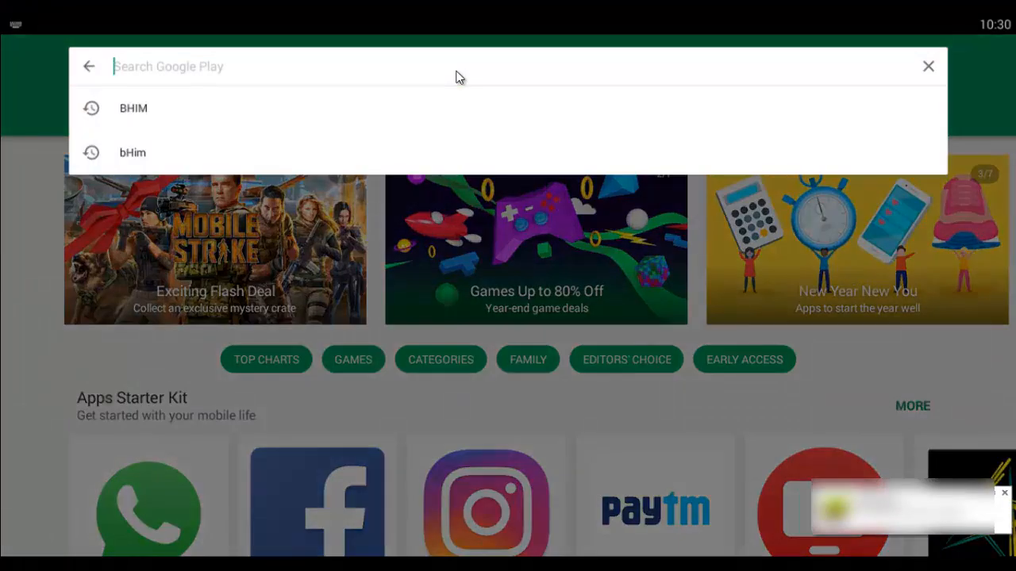
text(g)
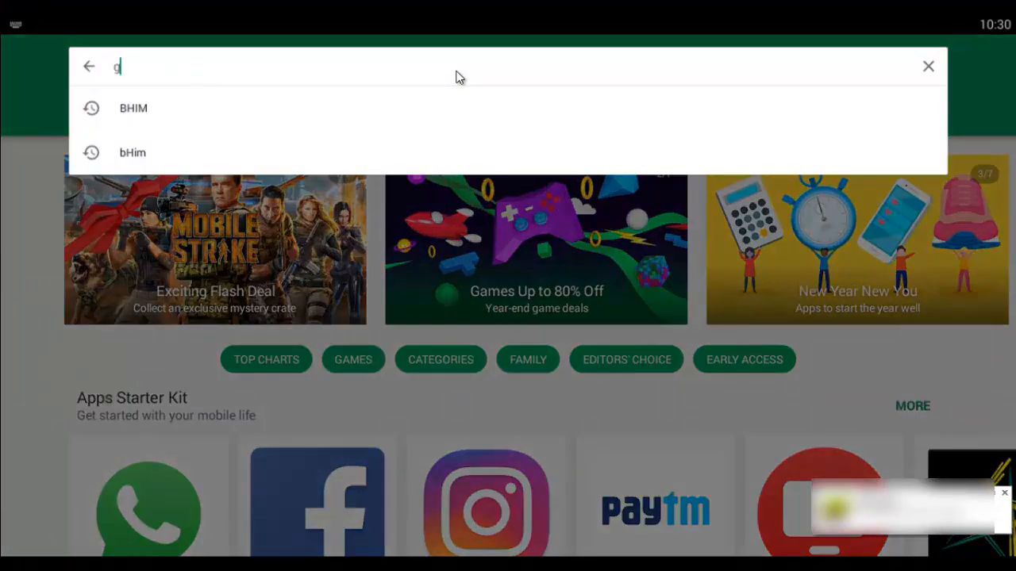
text(oogle a)
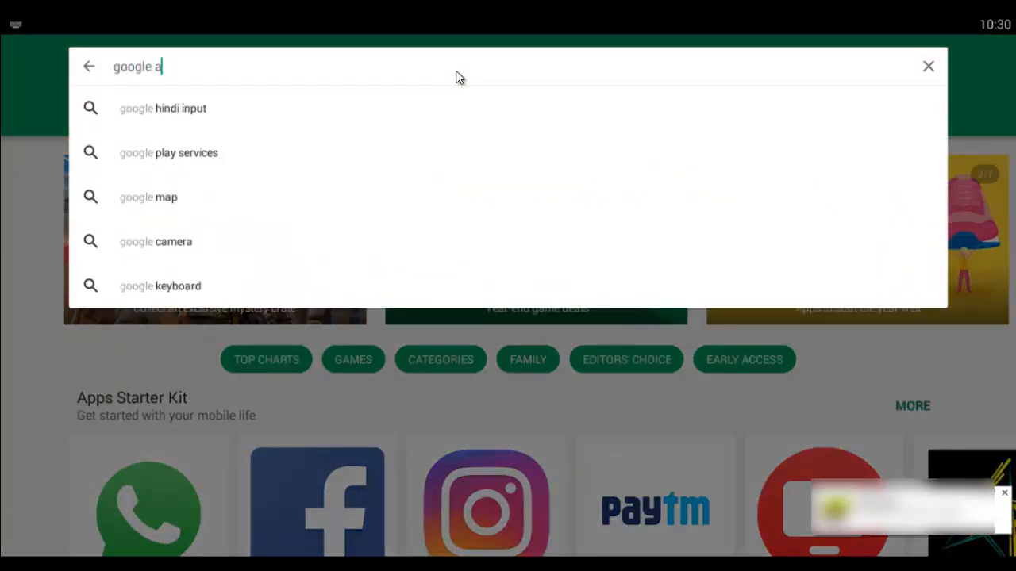
text(uthe)
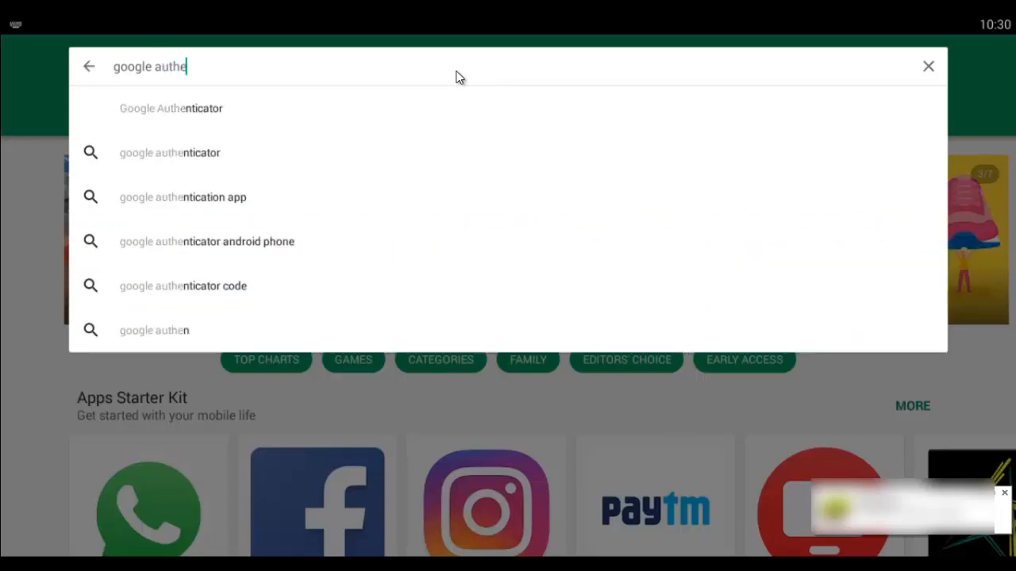
click(434, 111)
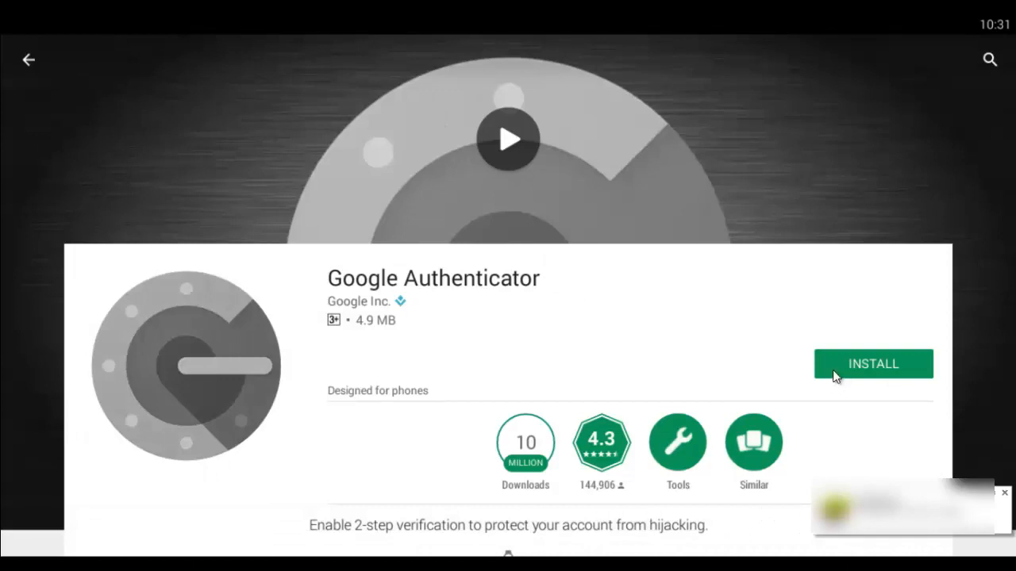
click(852, 371)
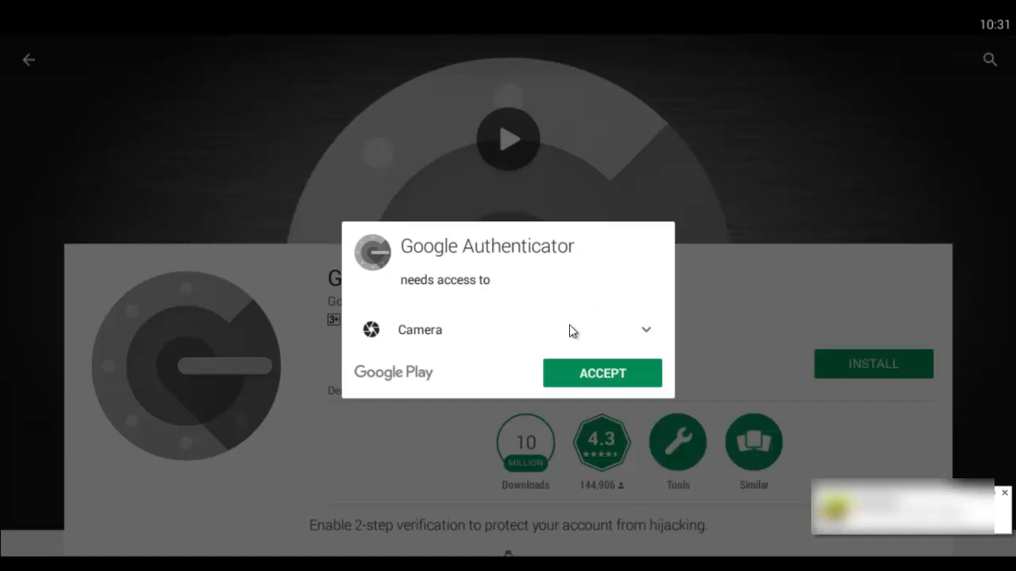
click(595, 370)
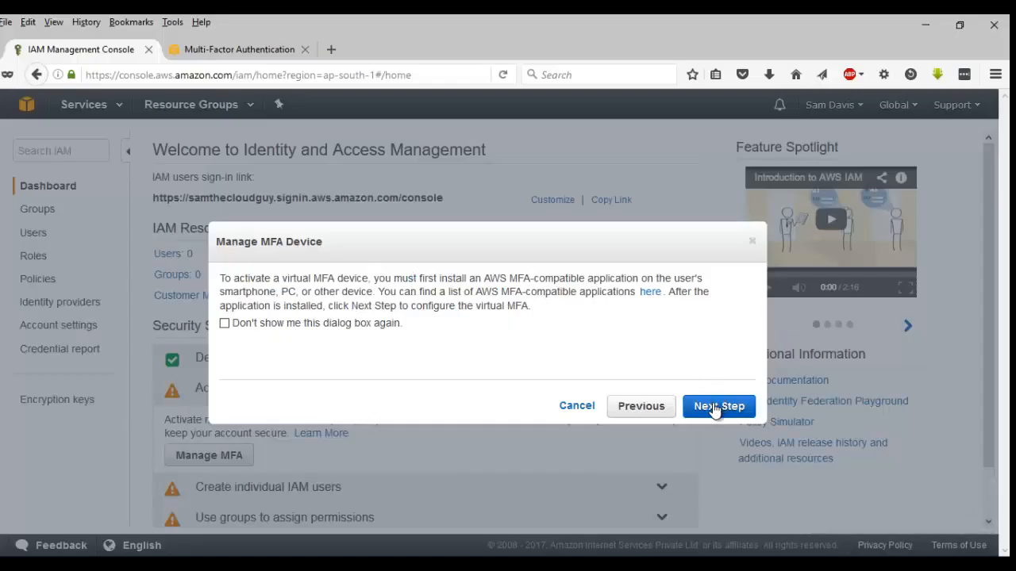
Show the virtual MFA QR code and place the cursor in Authentication Code 1
click(716, 407)
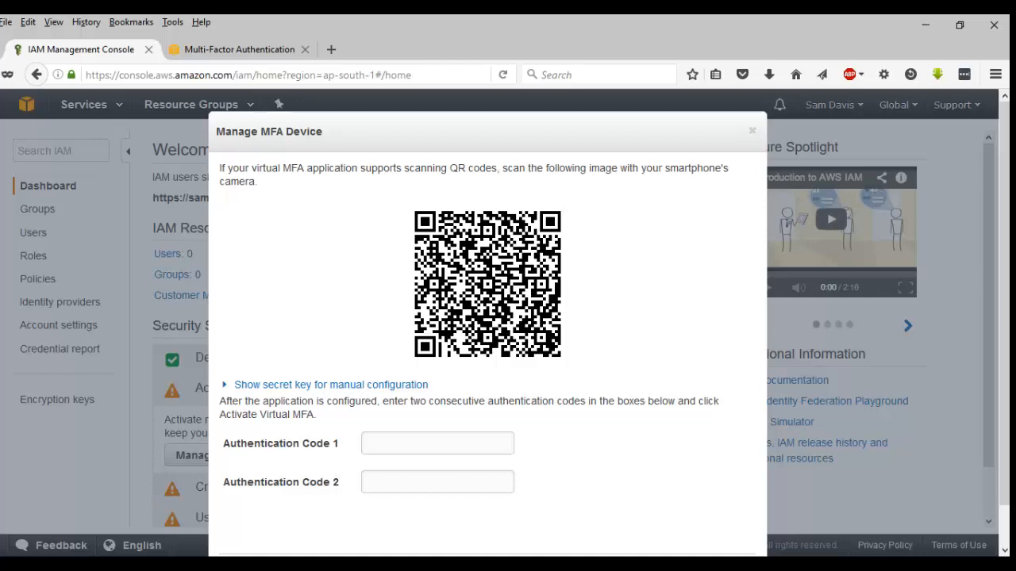
click(398, 450)
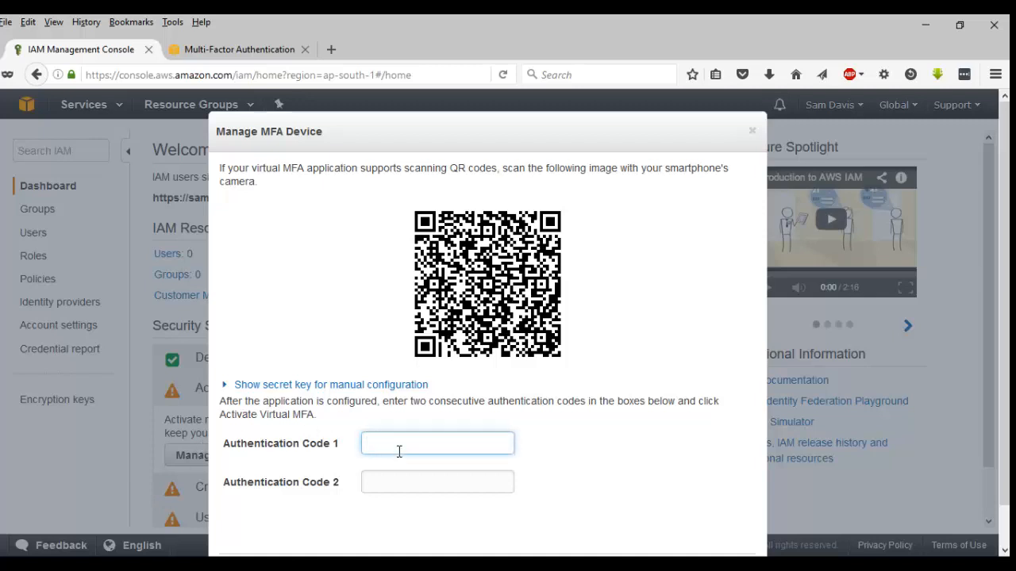
Enter two consecutive authenticator codes, activate the virtual MFA device, and finish
key(Tab)
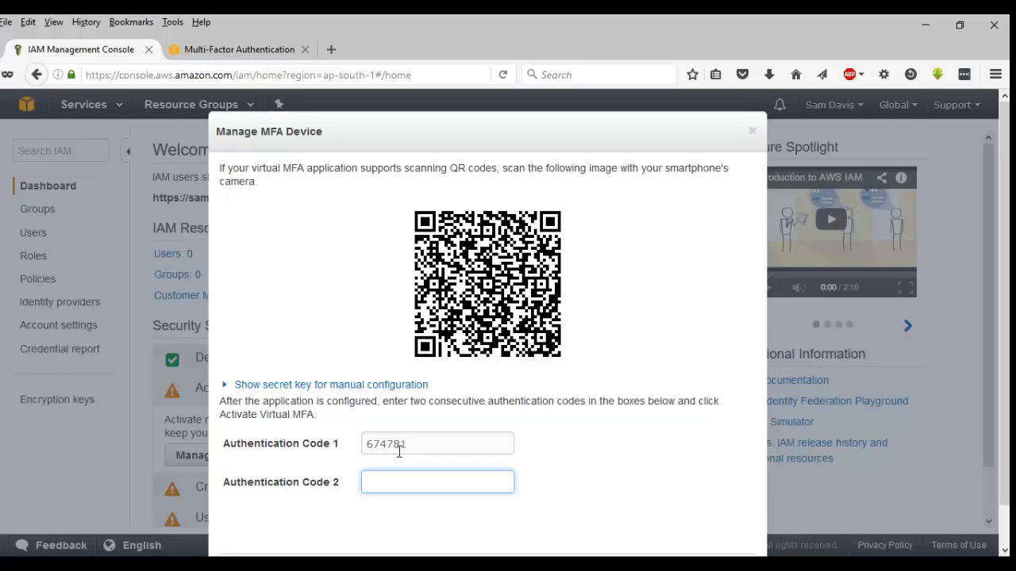
scroll(661, 345, down, 1)
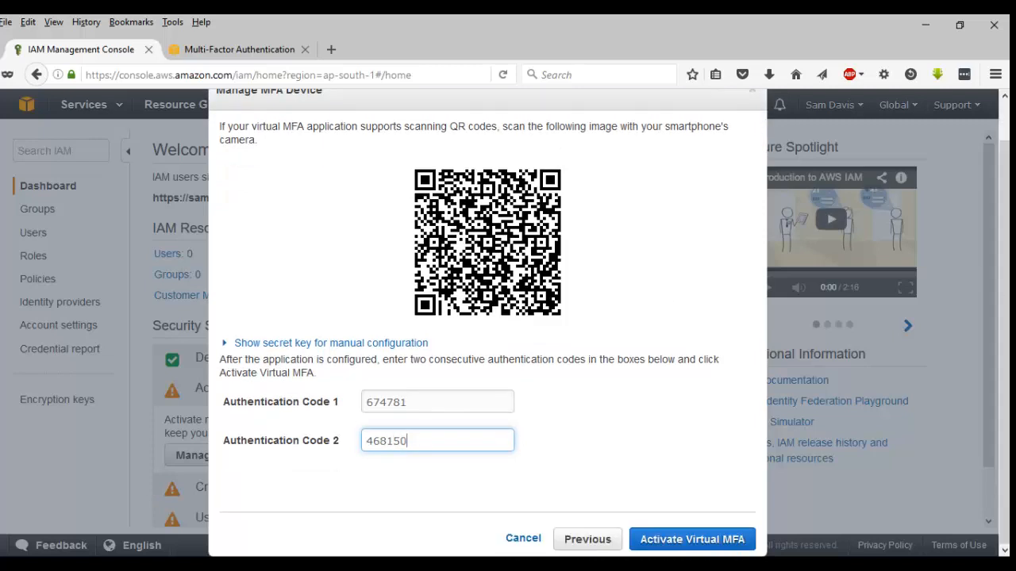
click(666, 540)
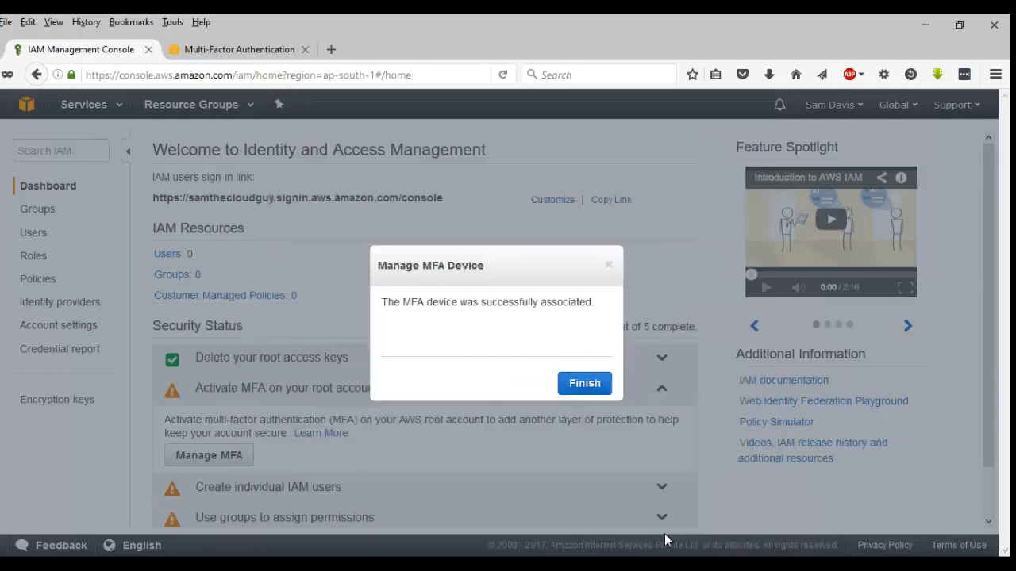
click(576, 387)
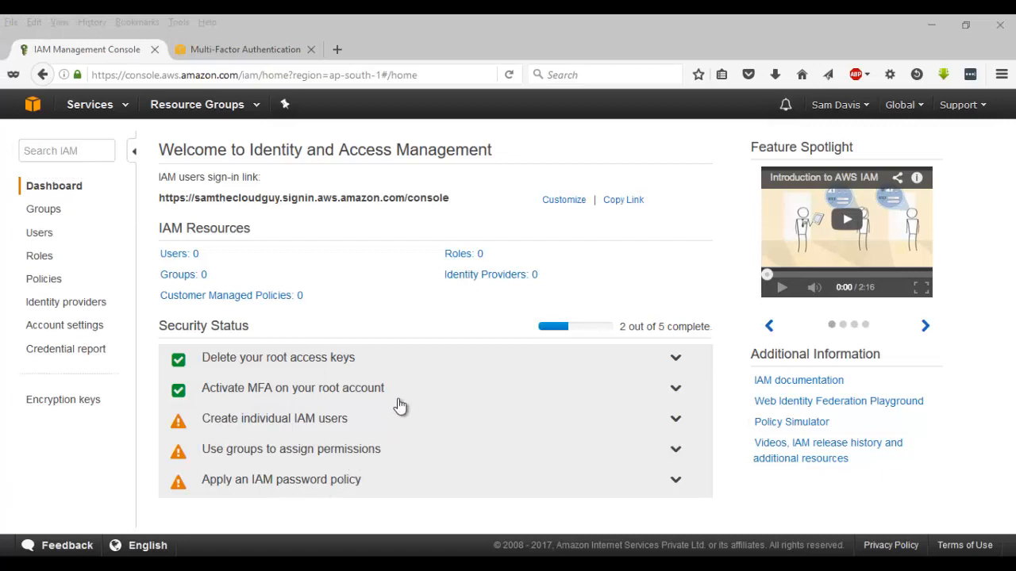
From the IAM users list, start Add user and enter the new user's name
click(396, 425)
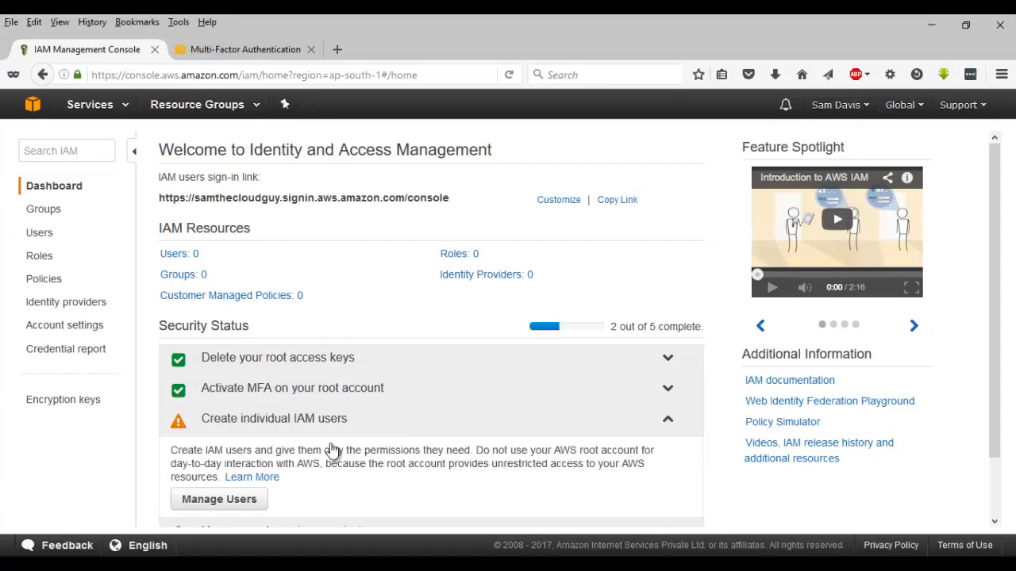
click(227, 499)
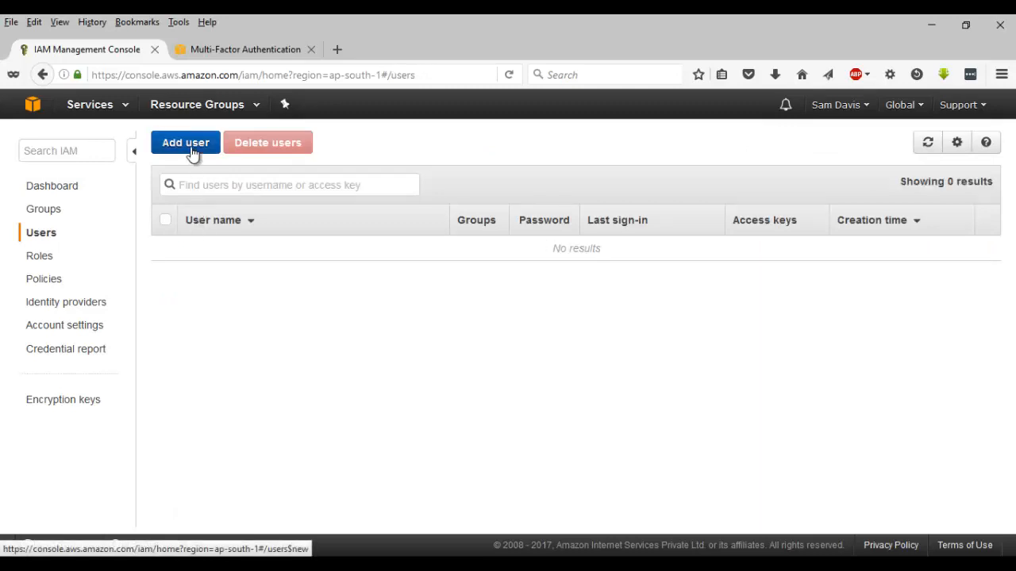
click(192, 153)
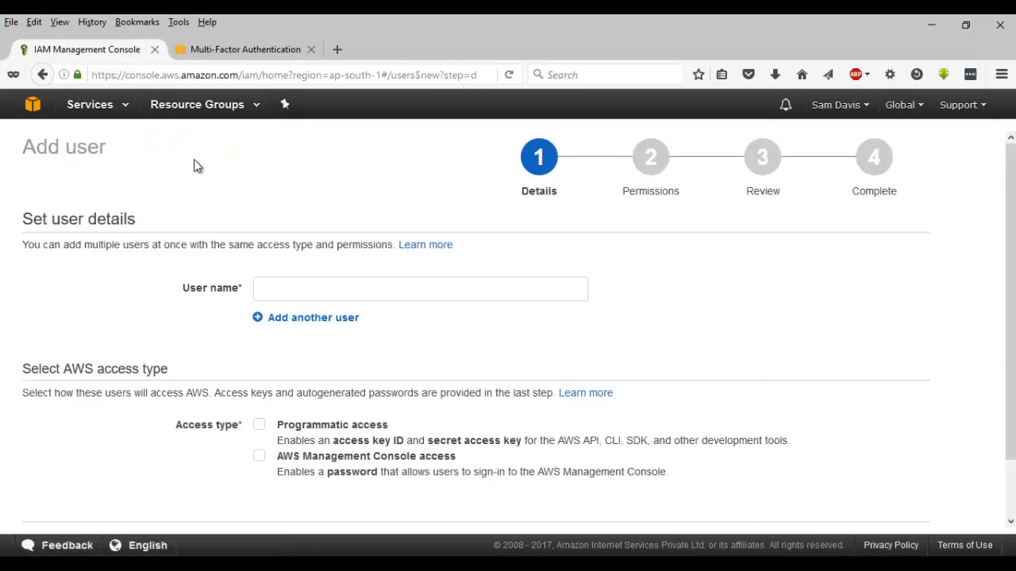
click(318, 288)
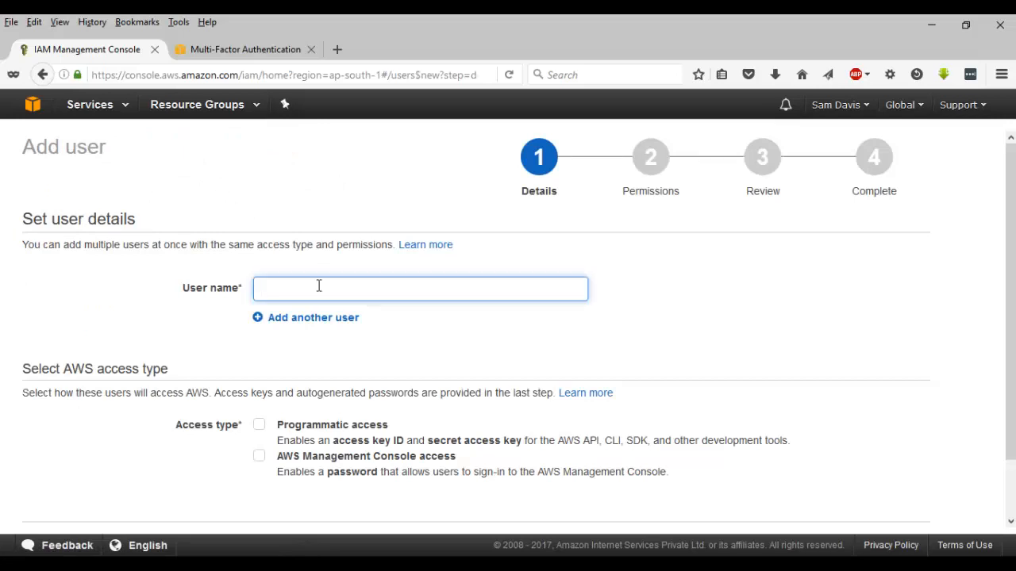
text(Bob)
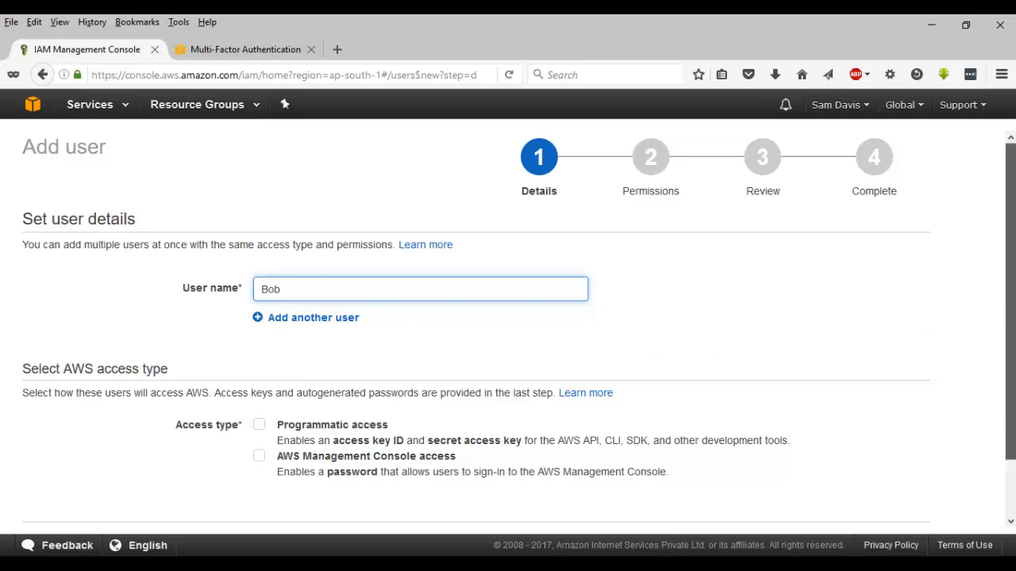
scroll(1010, 318, down, 2)
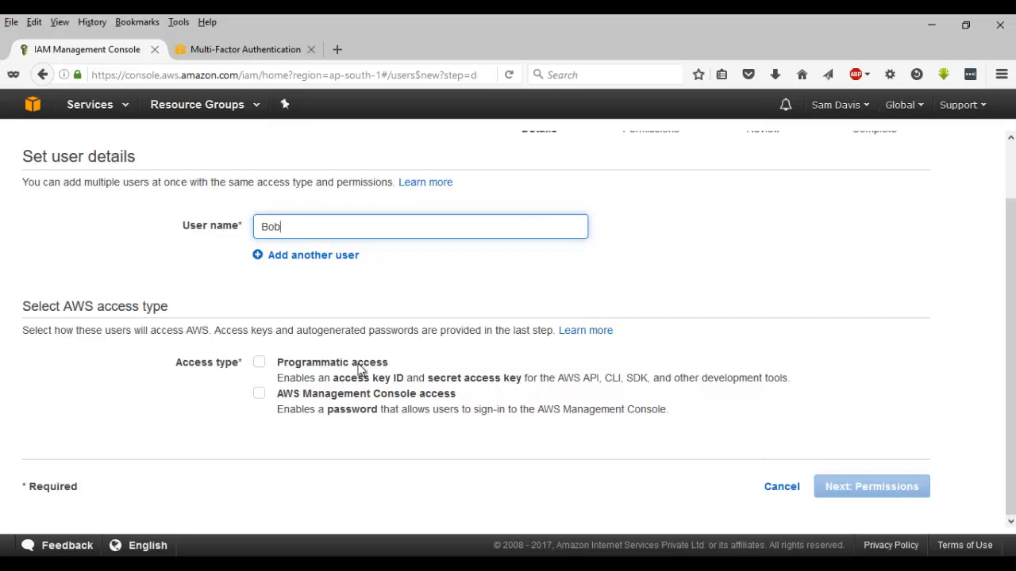
Give the new user programmatic and console access with an autogenerated password, then continue to permissions
click(258, 362)
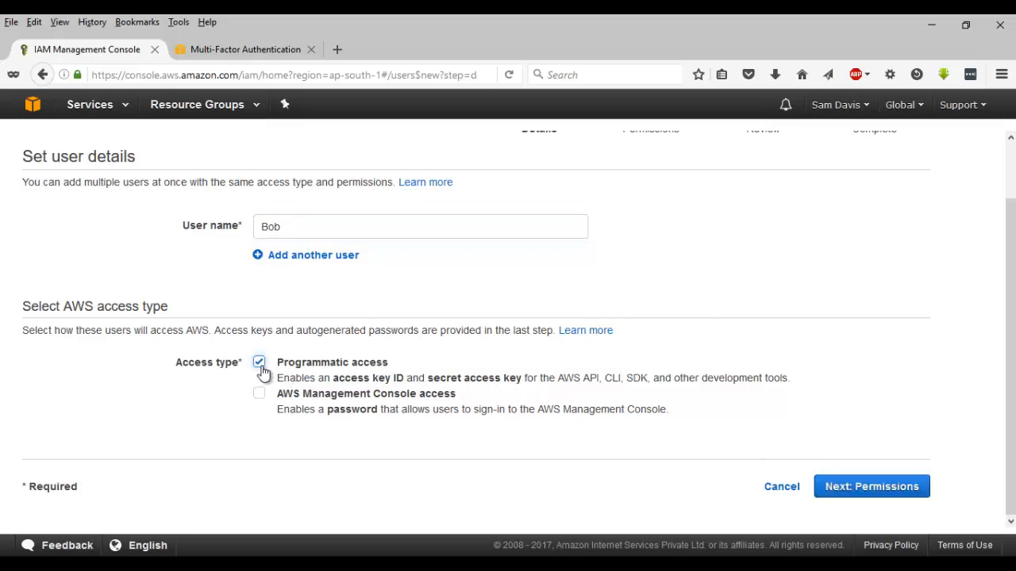
click(258, 395)
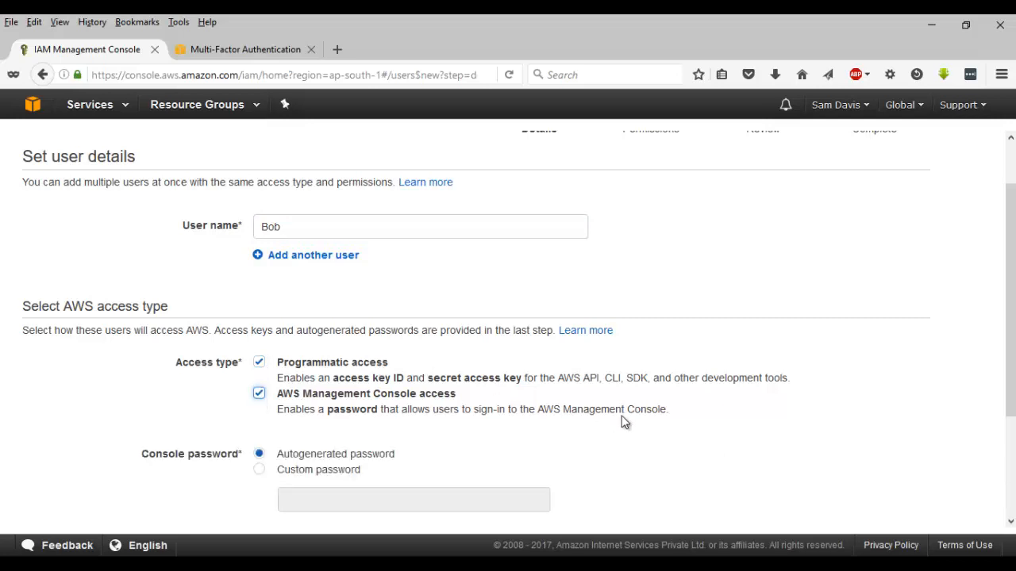
drag(1007, 335, 1011, 408)
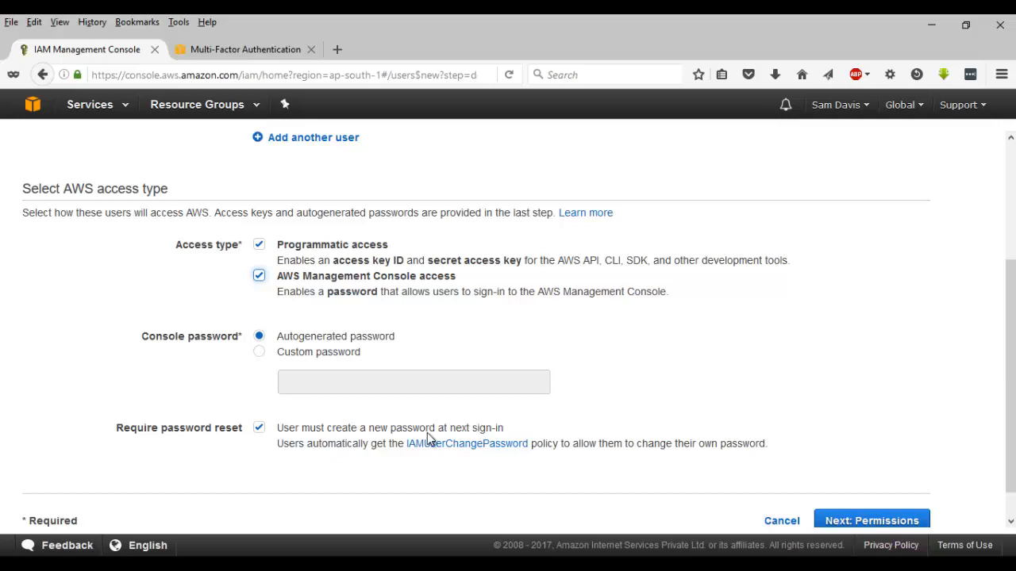
drag(1012, 346, 1014, 388)
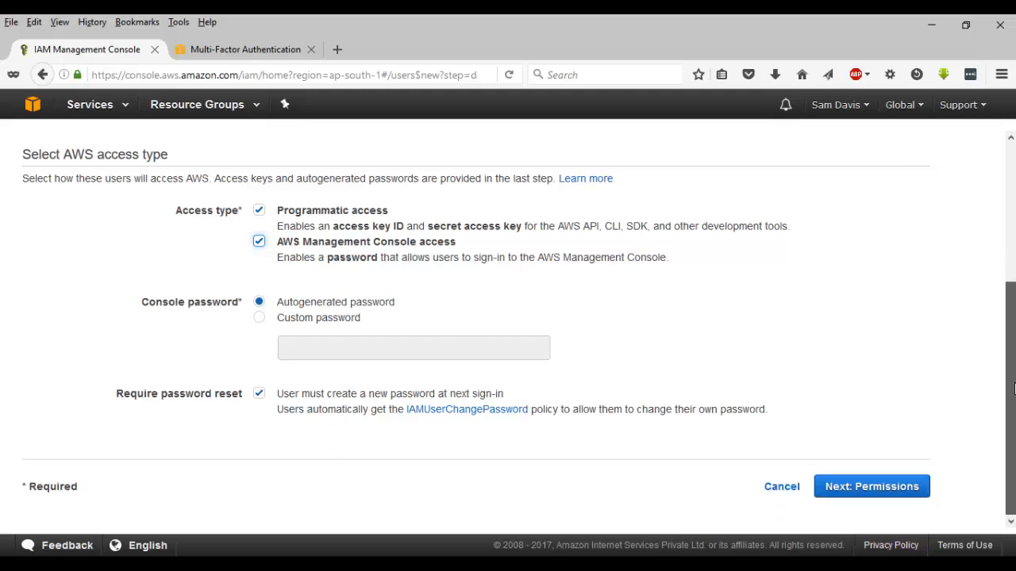
click(891, 492)
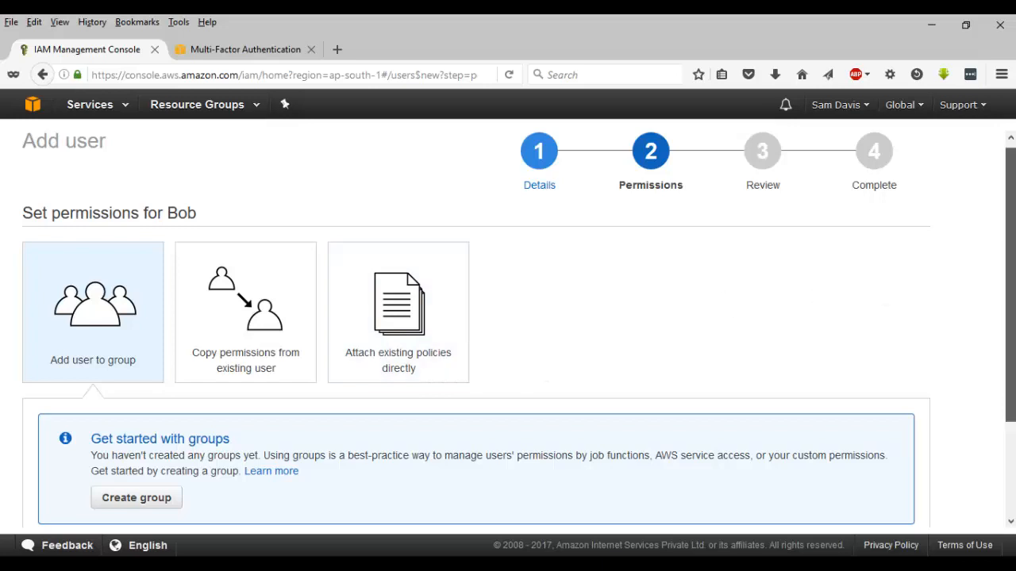
Create group TempAdmins with the AdministratorAccess policy attached for the new user
scroll(702, 389, down, 3)
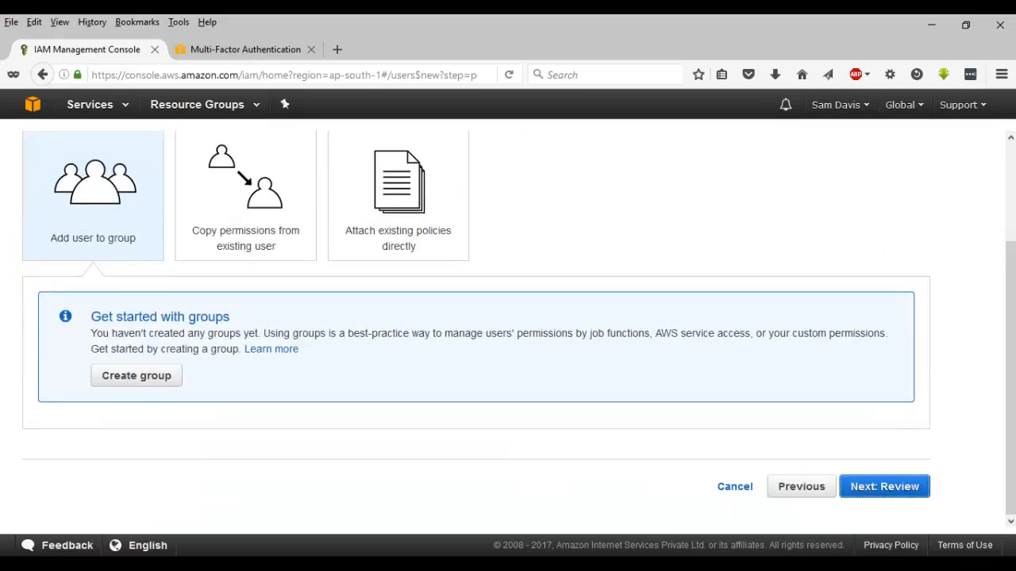
click(137, 378)
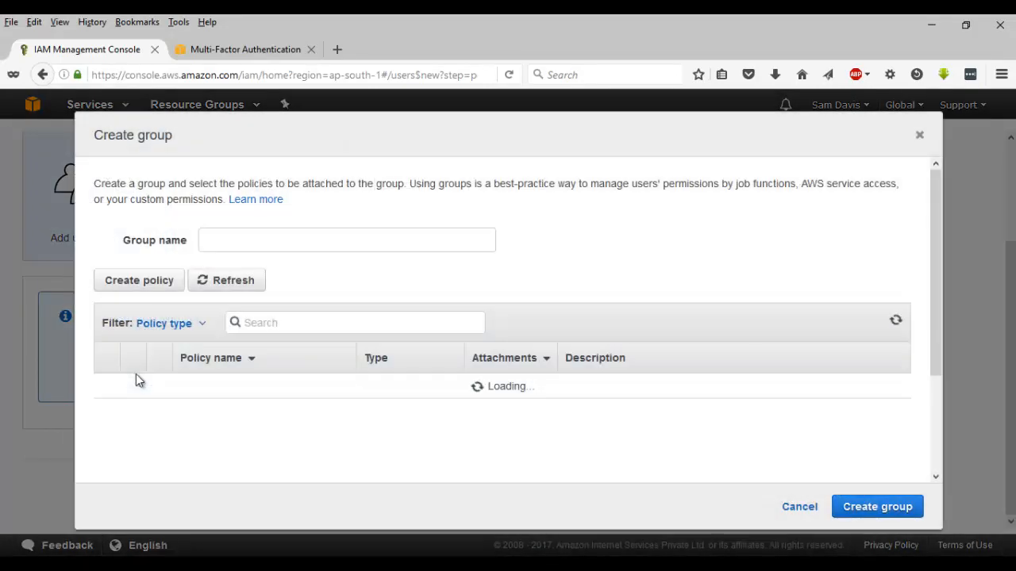
click(280, 238)
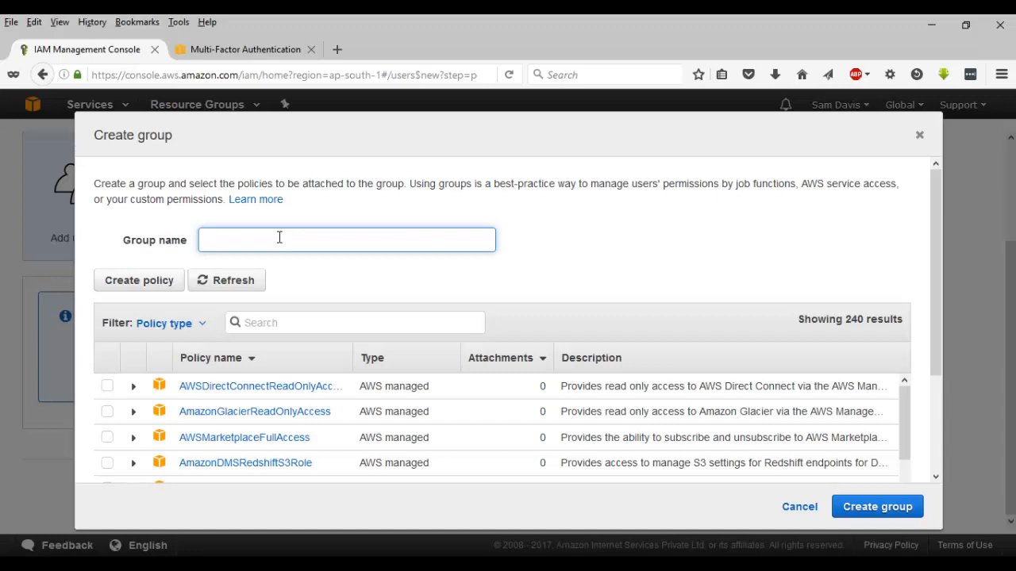
text(TempAdmins)
click(272, 321)
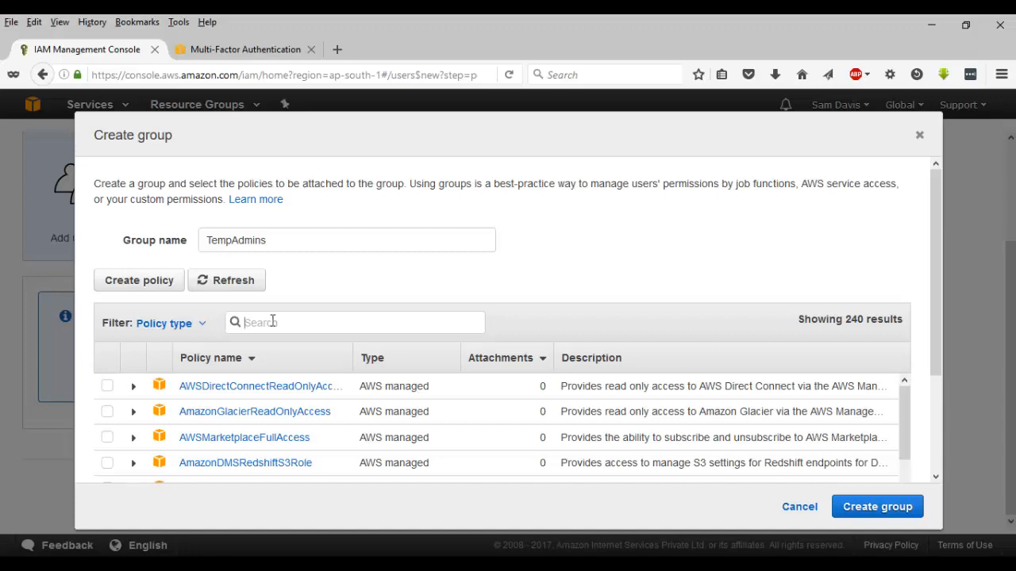
text(admin)
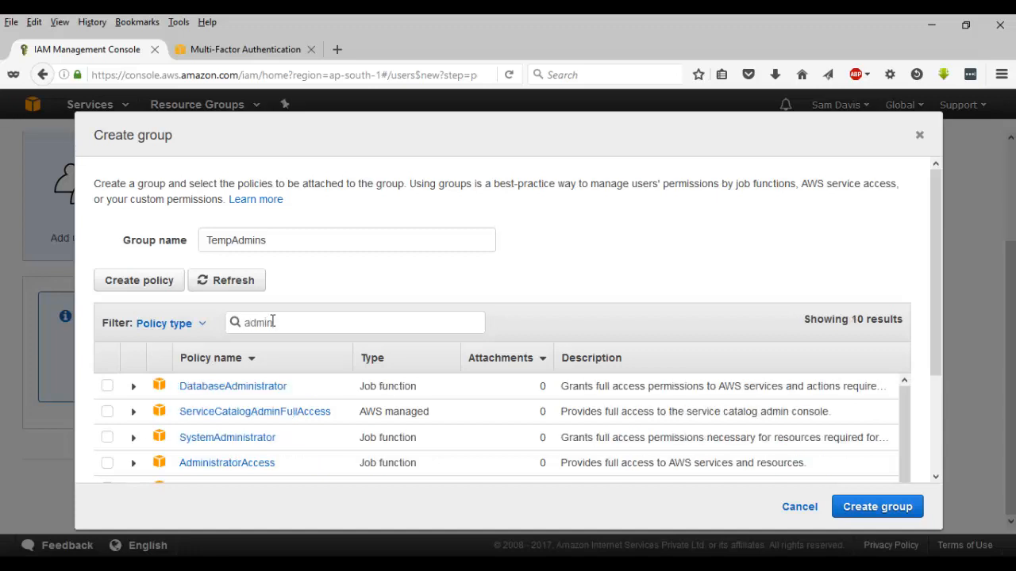
click(103, 466)
click(879, 509)
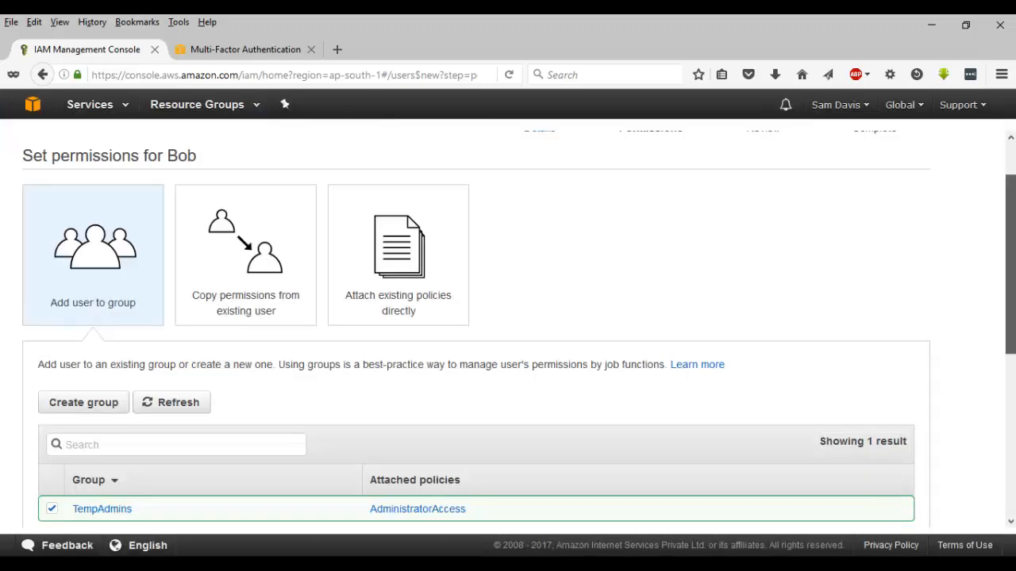
With TempAdmins checked, continue to the user's Review page
scroll(907, 403, down, 4)
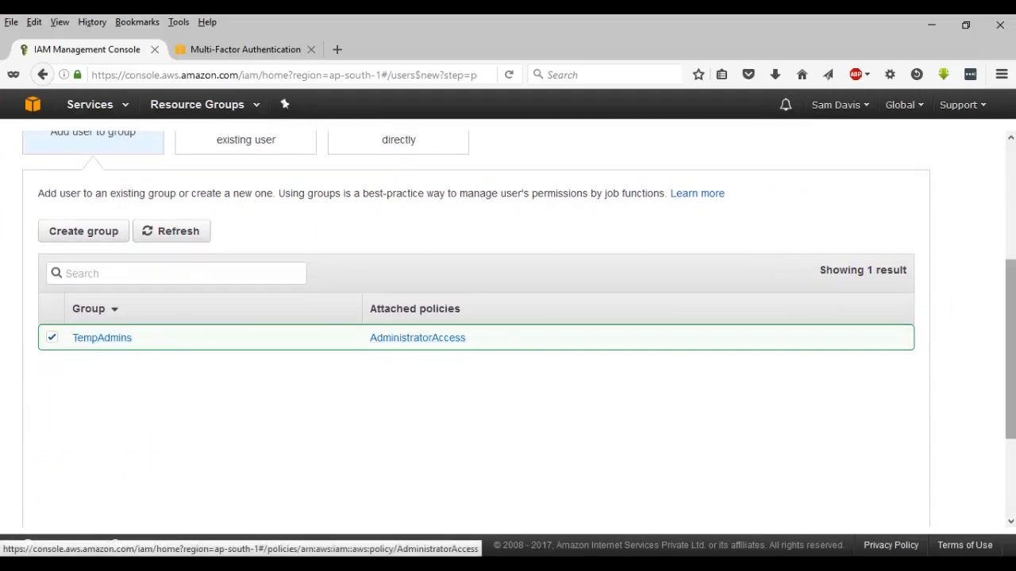
scroll(1014, 398, down, 4)
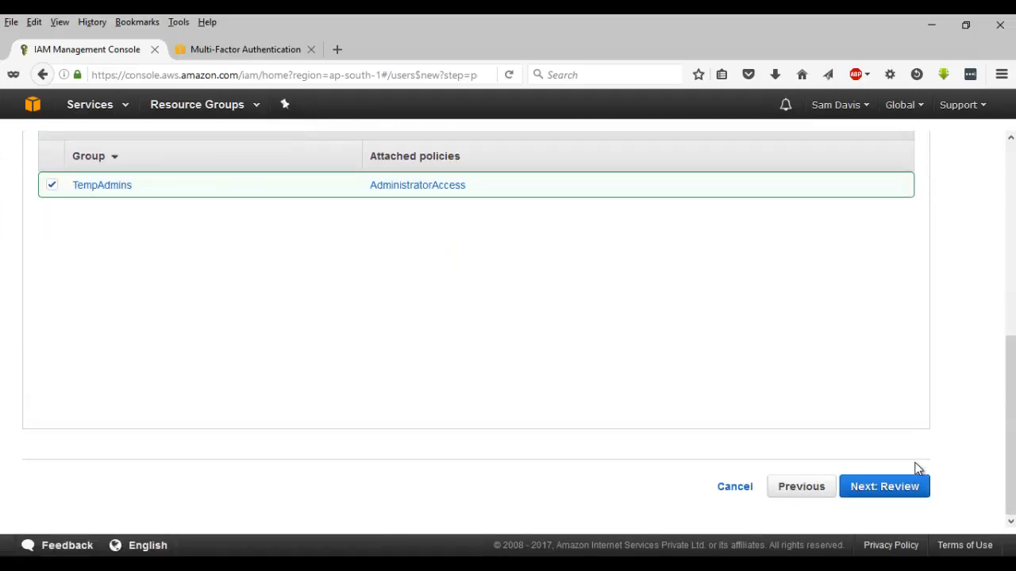
click(900, 489)
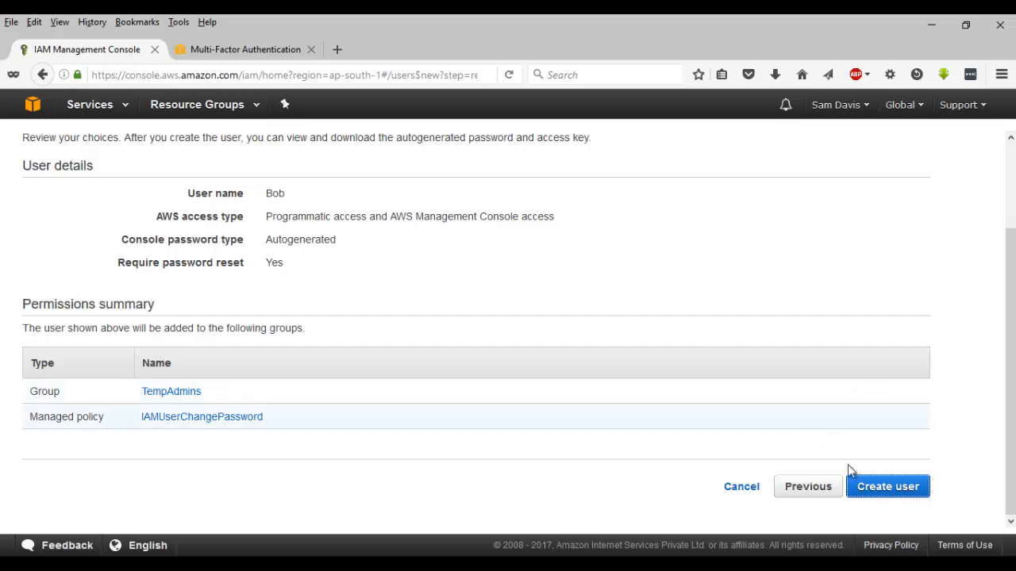
Confirm creation of the new IAM user from the Review page
click(865, 486)
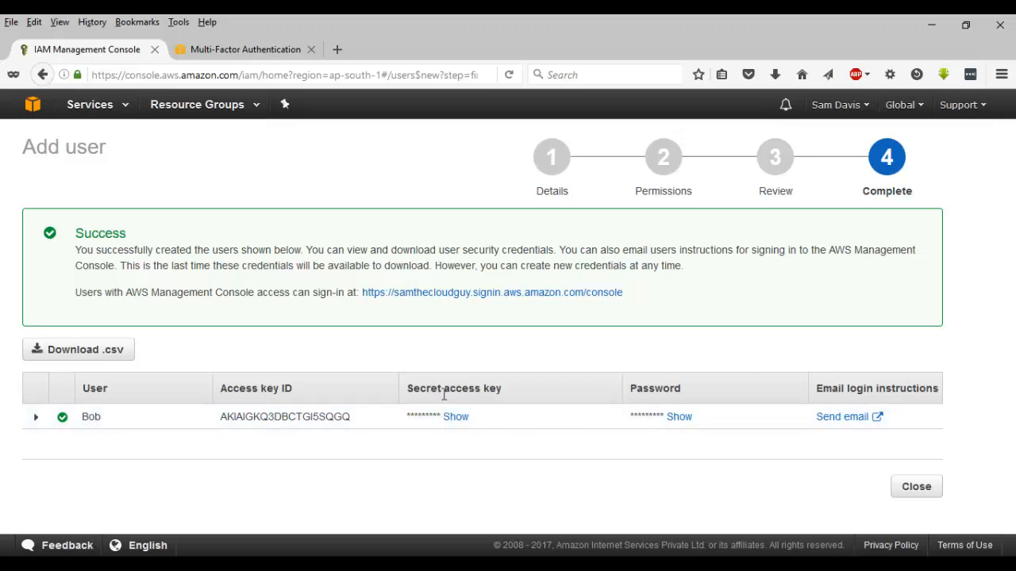
Reveal and re-hide the new user's secret access key and password, then close the wizard
click(456, 418)
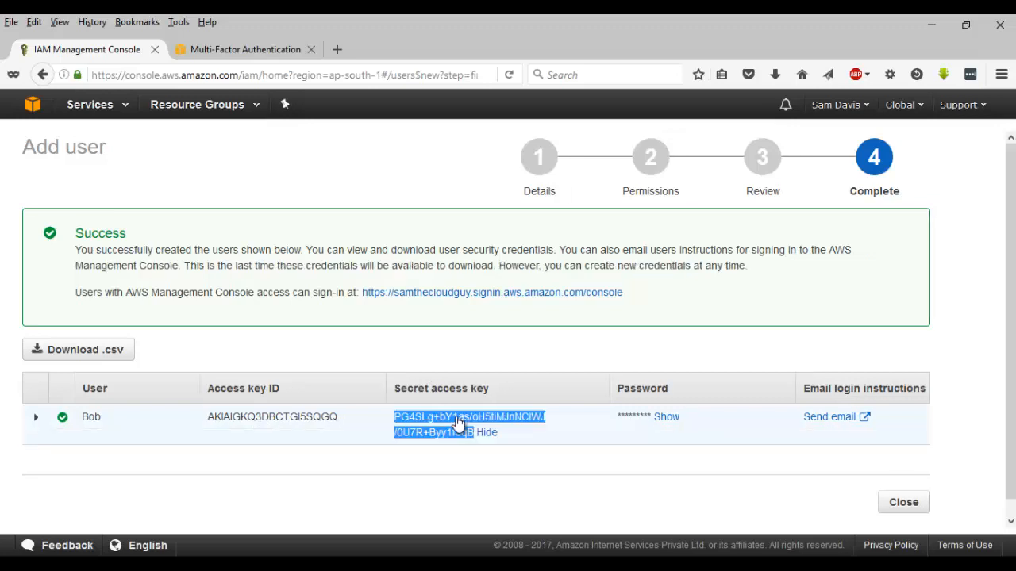
click(525, 435)
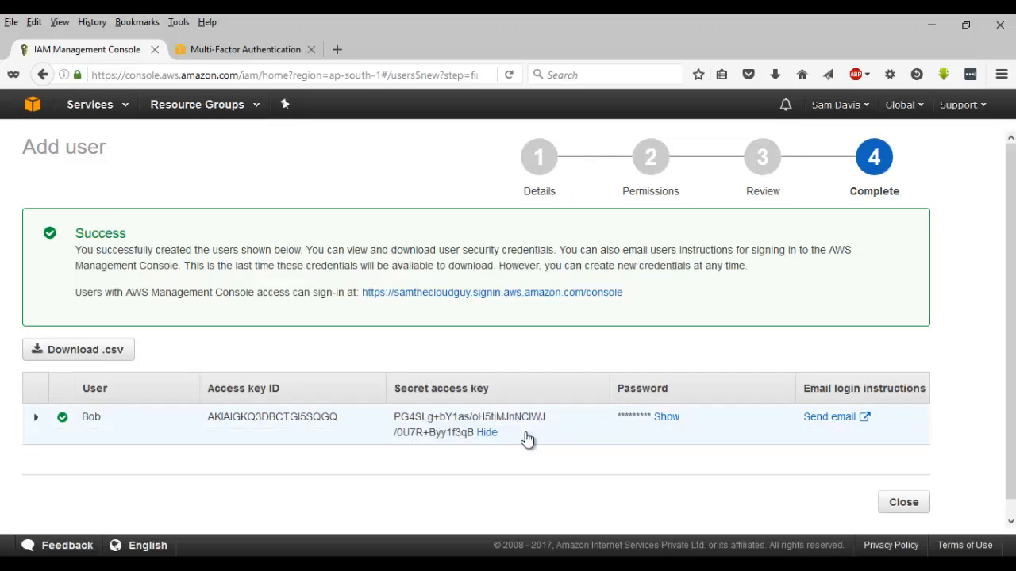
click(666, 419)
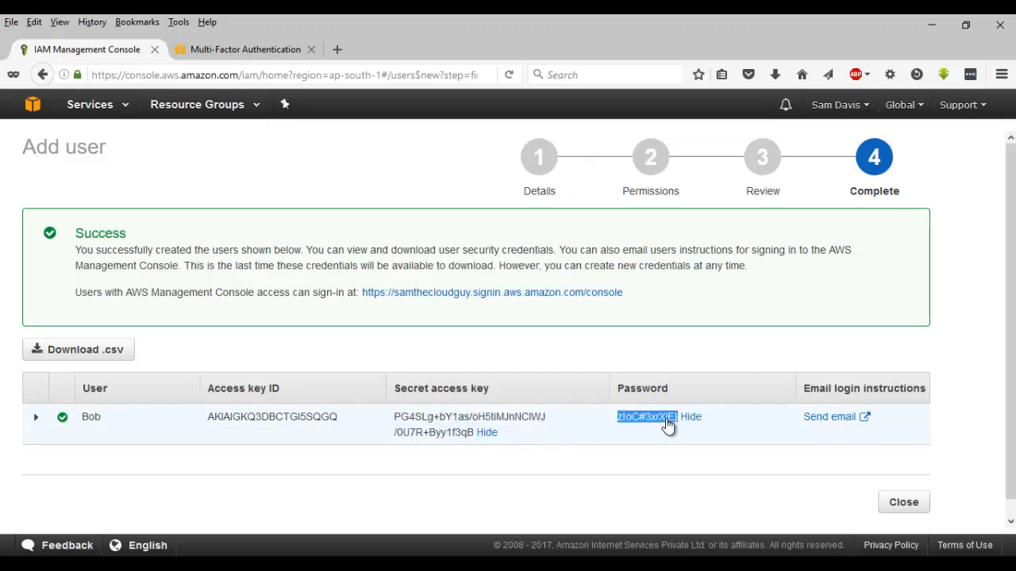
click(712, 435)
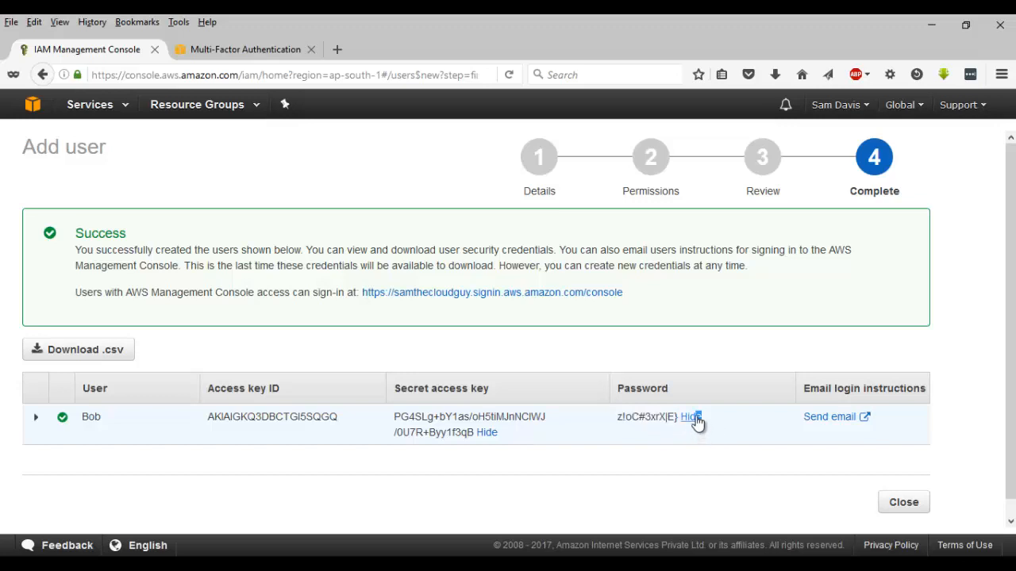
click(694, 419)
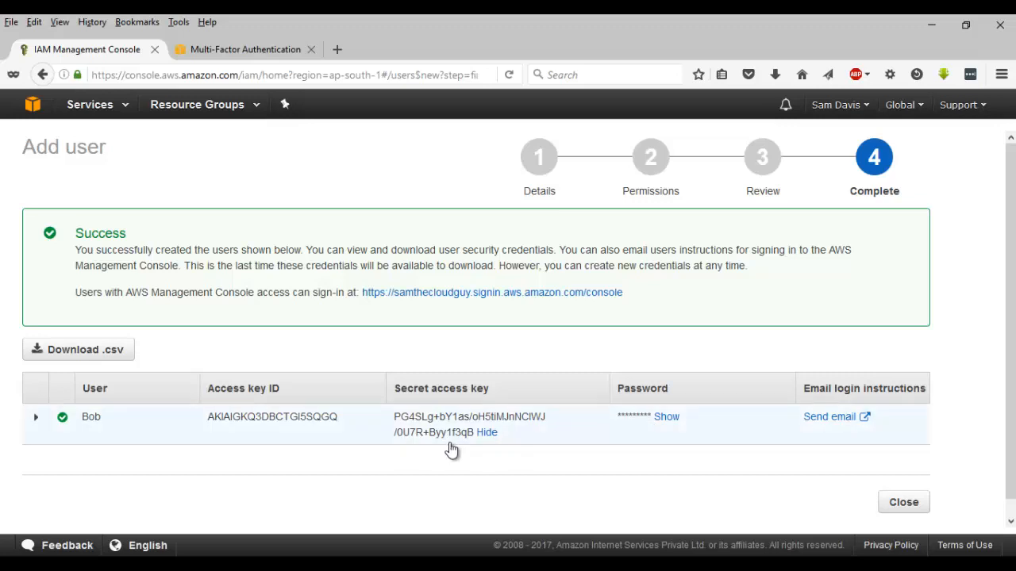
click(486, 434)
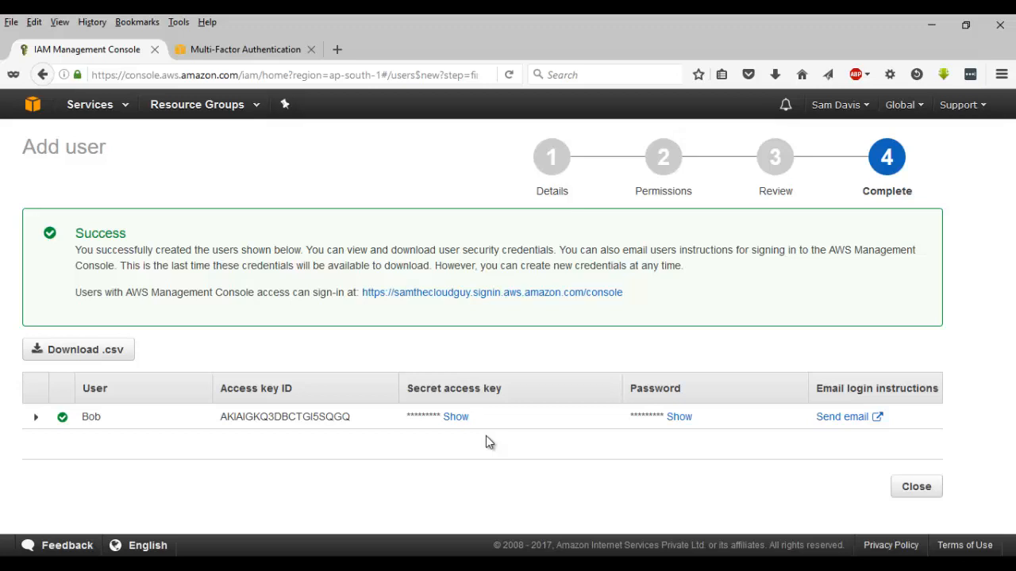
click(914, 488)
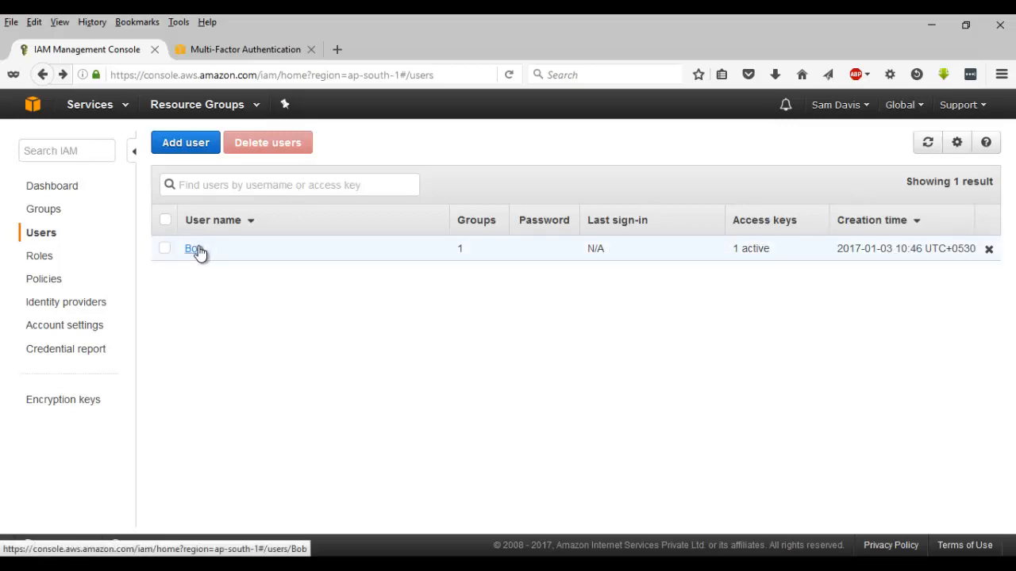
Open the new user's page, check the Groups (1) tab, then view Security credentials
click(164, 249)
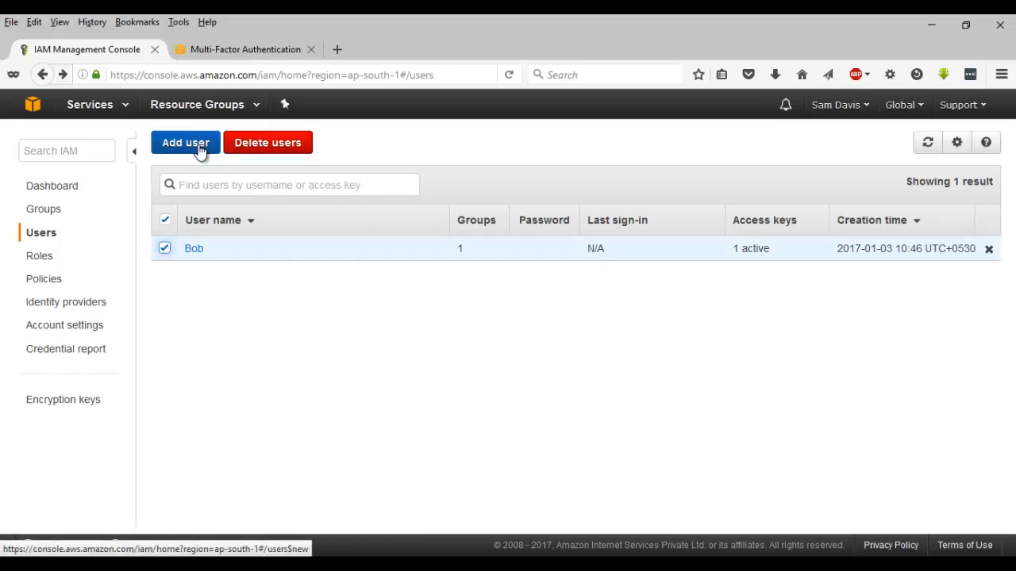
click(193, 250)
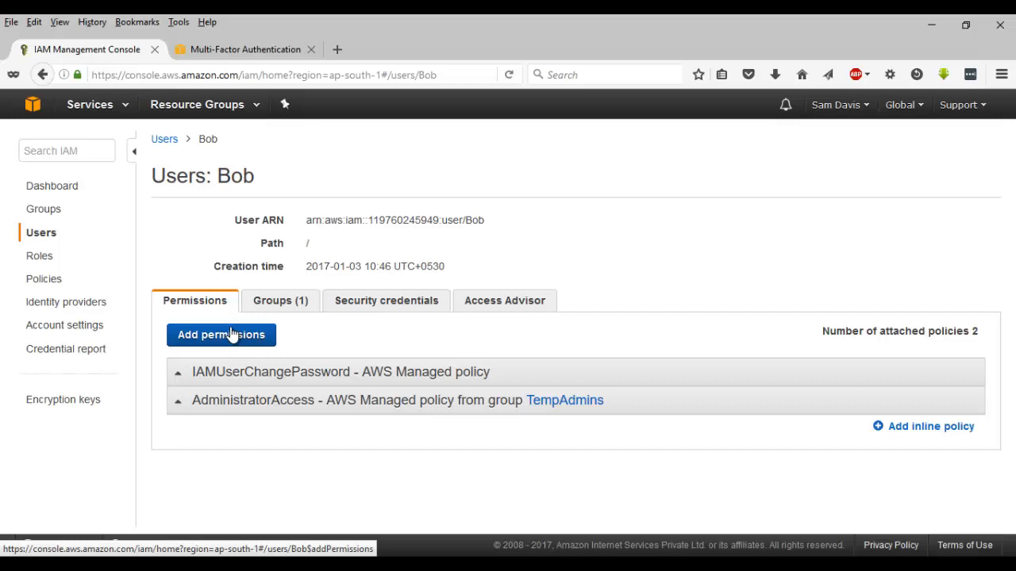
click(298, 305)
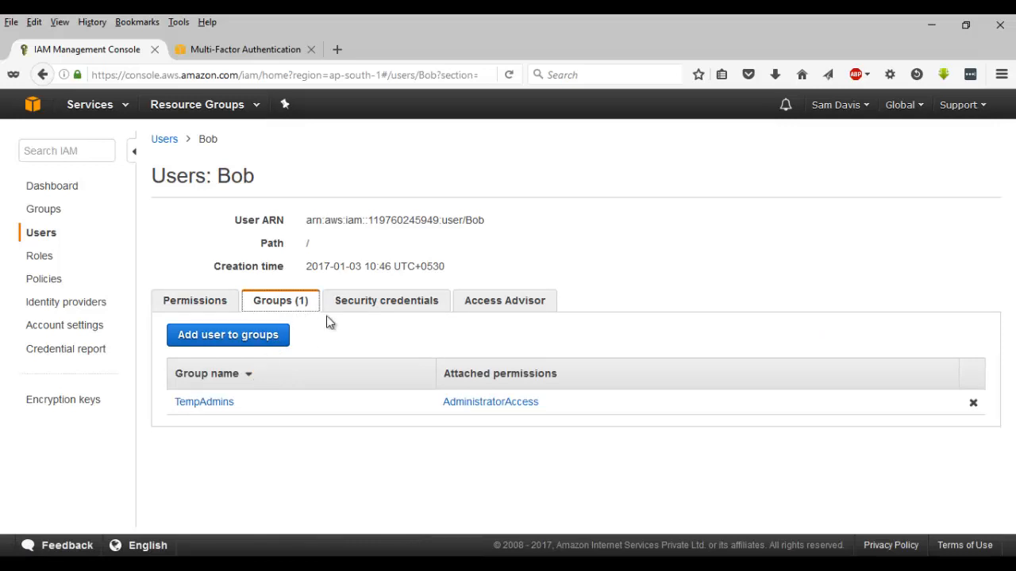
click(400, 303)
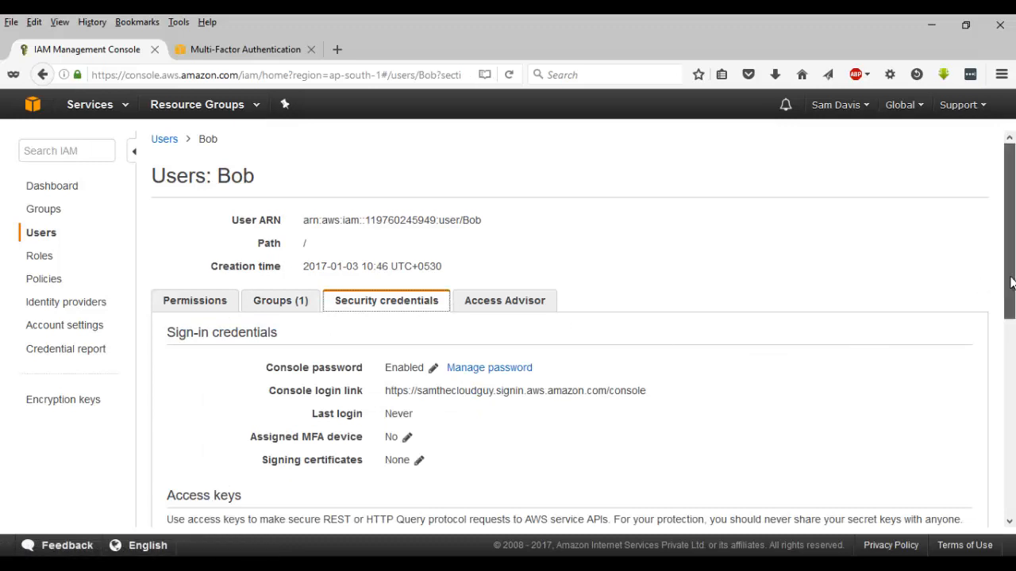
Look over the user's access keys, then return to the IAM dashboard
scroll(1004, 283, down, 3)
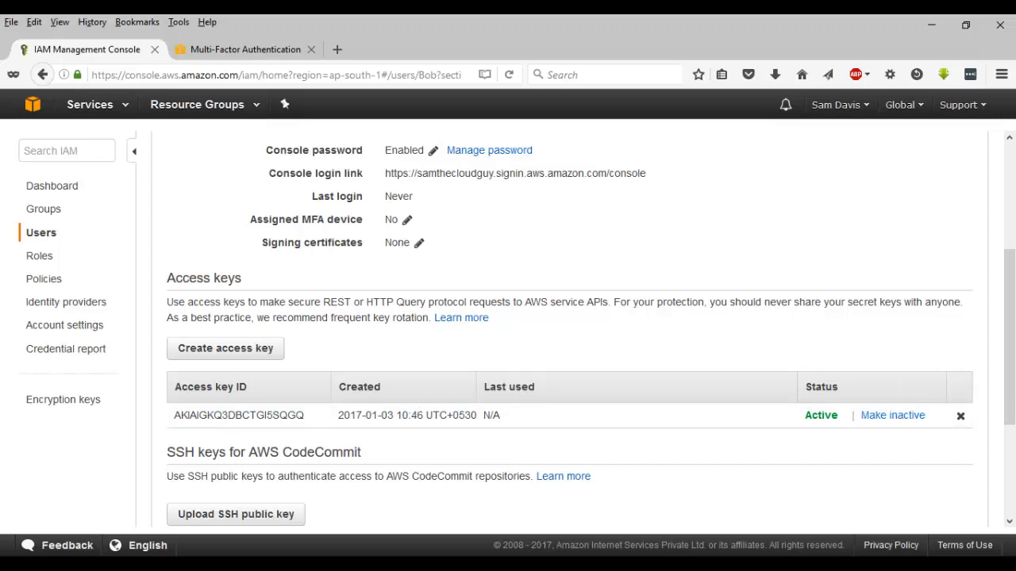
scroll(569, 325, down, 5)
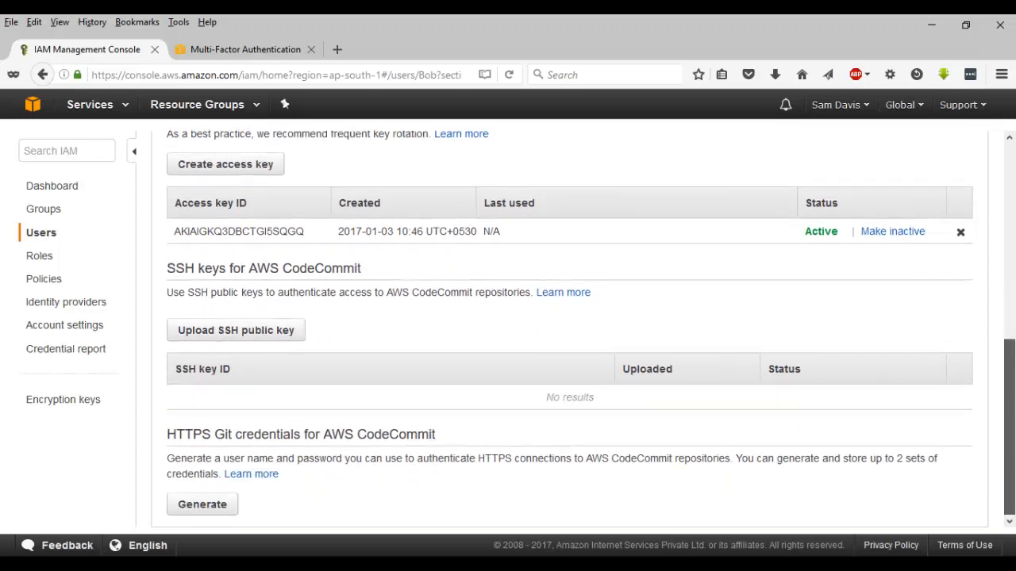
scroll(923, 192, up, 10)
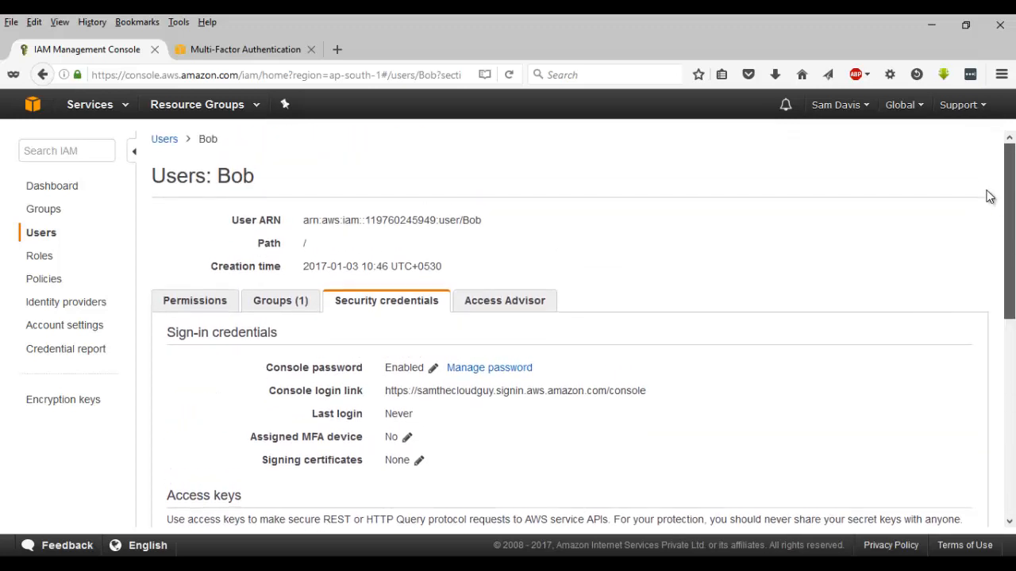
click(52, 189)
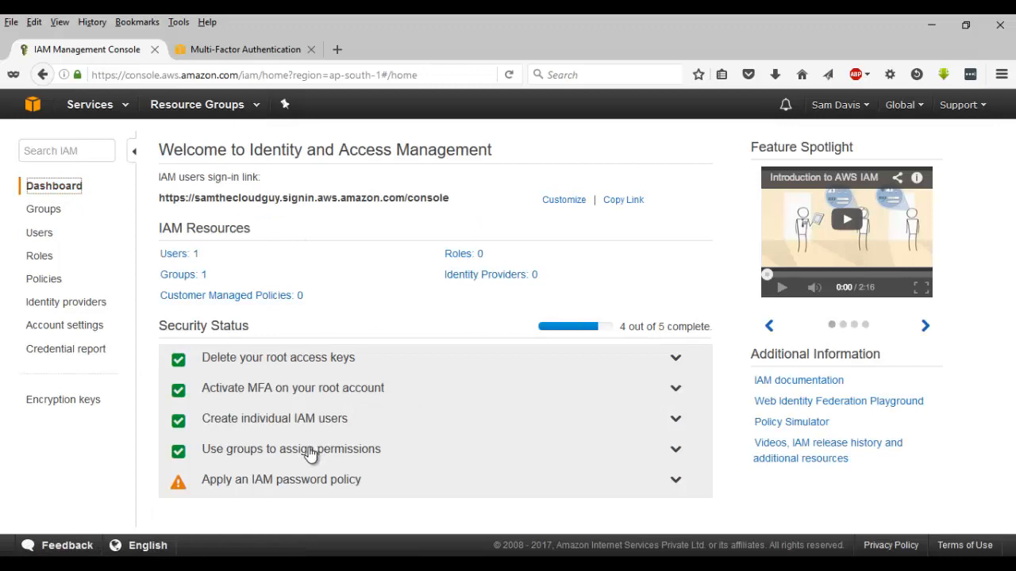
Create group EC2Admin with the AmazonEC2FullAccess policy, found by filtering on 'ec2'
click(44, 212)
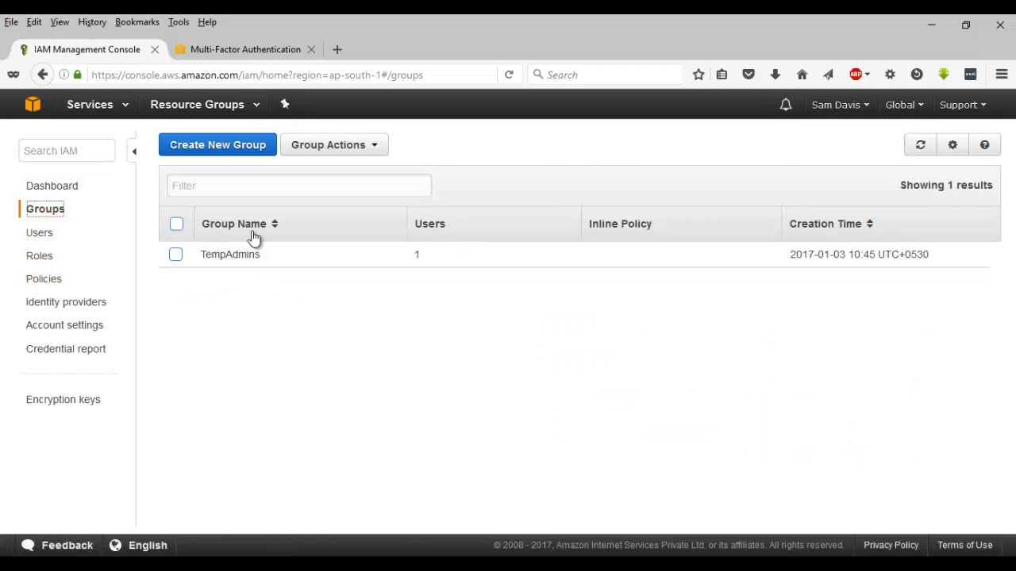
click(235, 151)
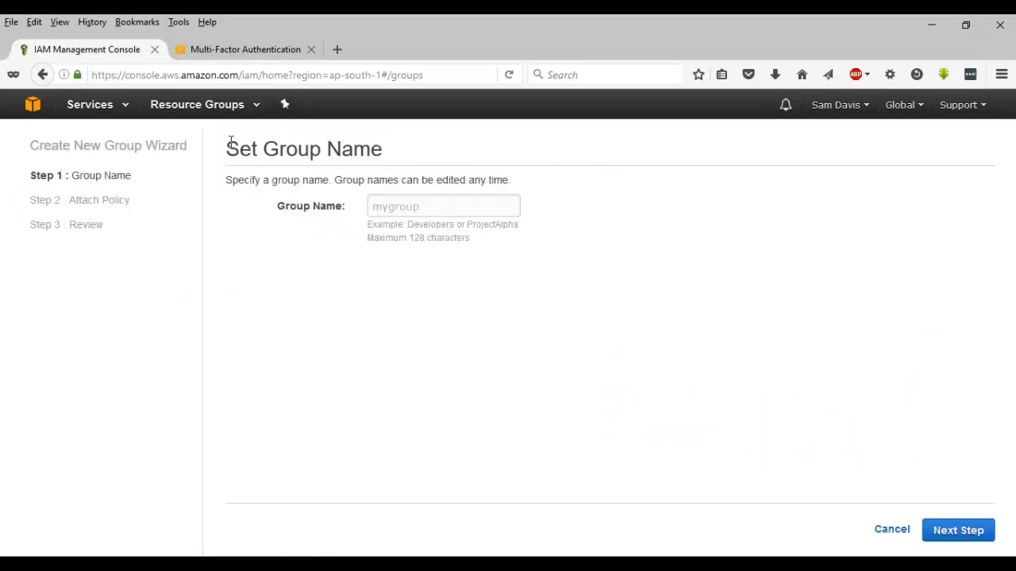
click(380, 206)
text(E)
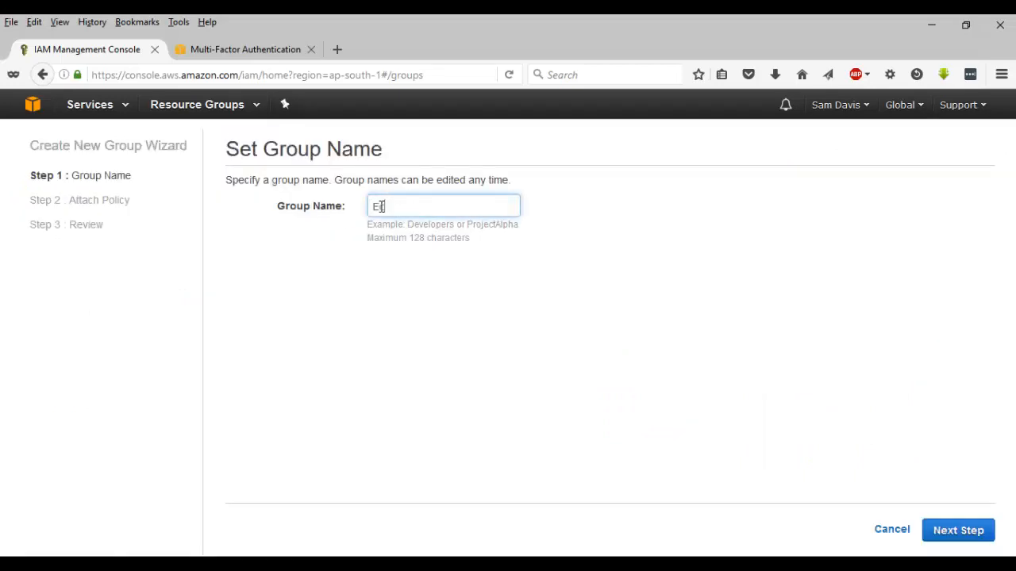
text(C2Admin)
click(951, 532)
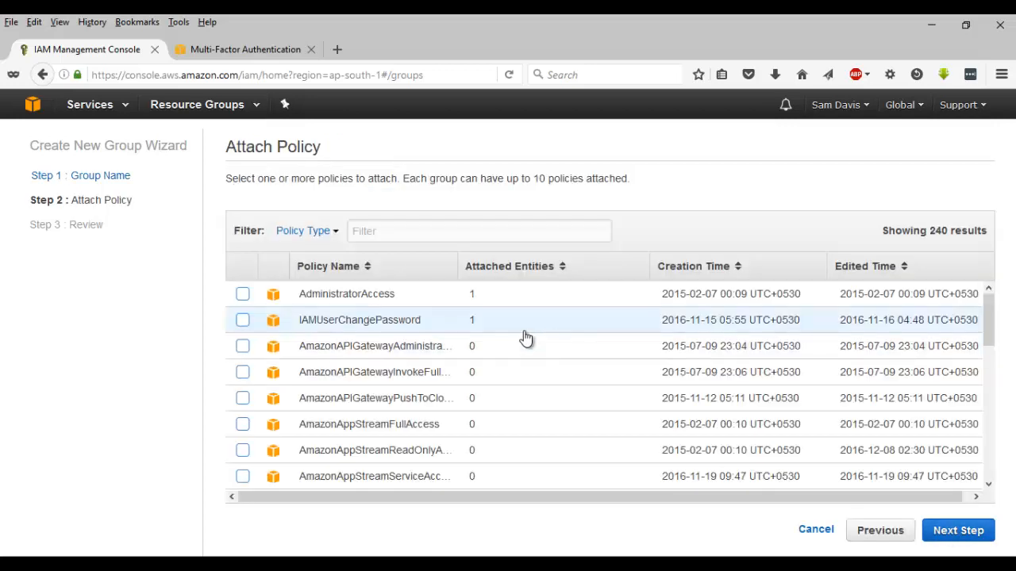
click(368, 230)
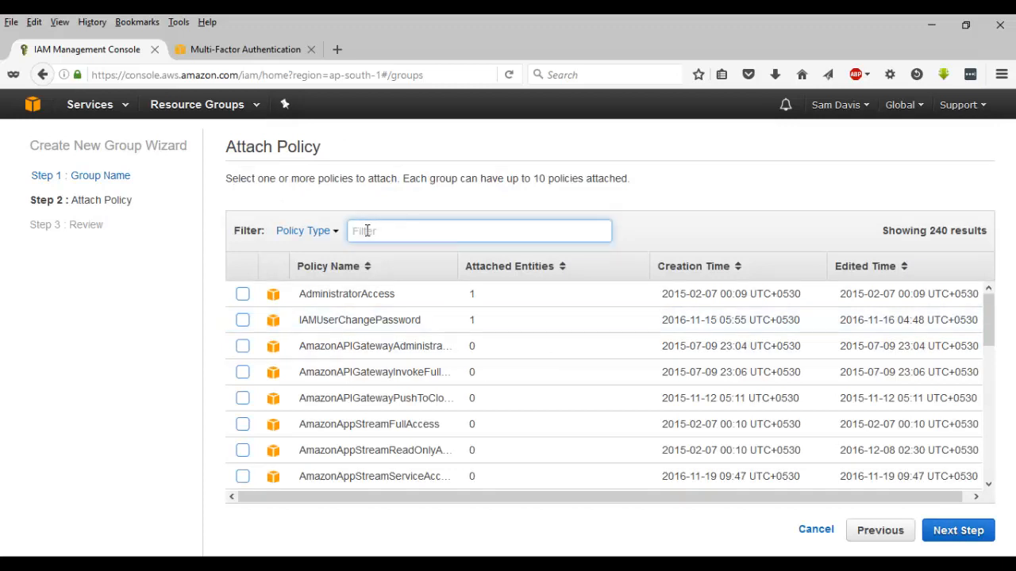
text(ec2)
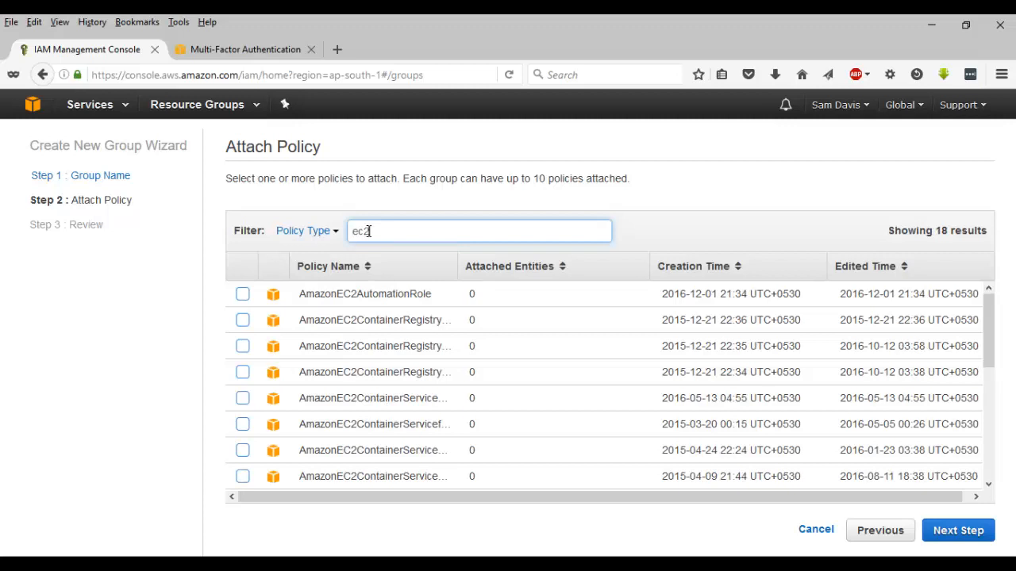
drag(990, 339, 994, 380)
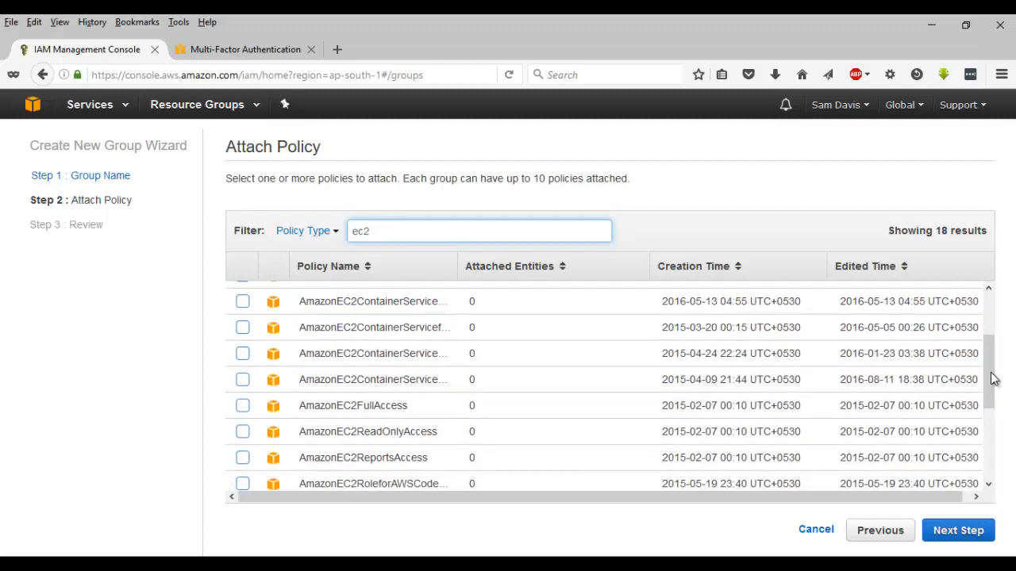
click(242, 407)
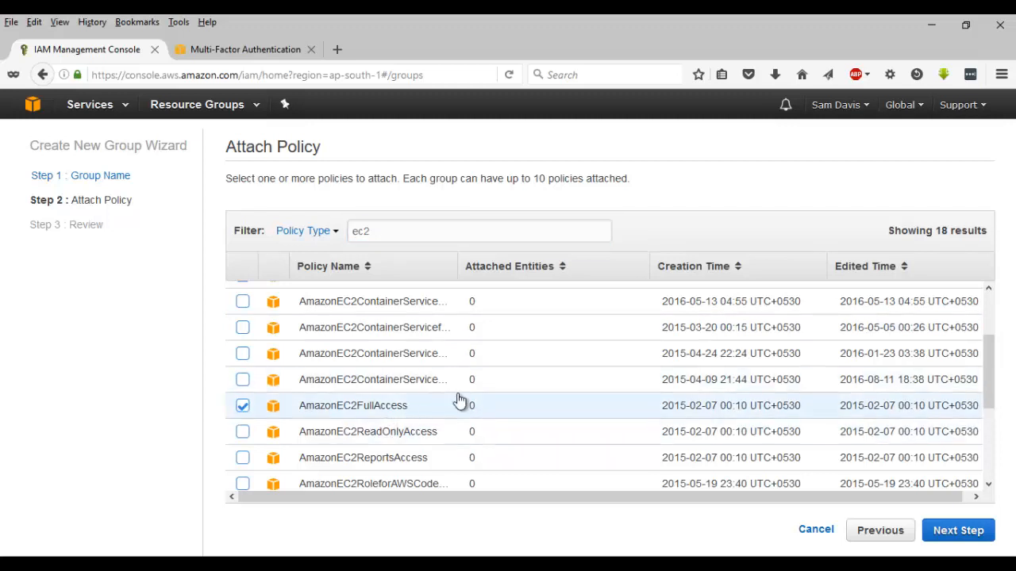
click(960, 545)
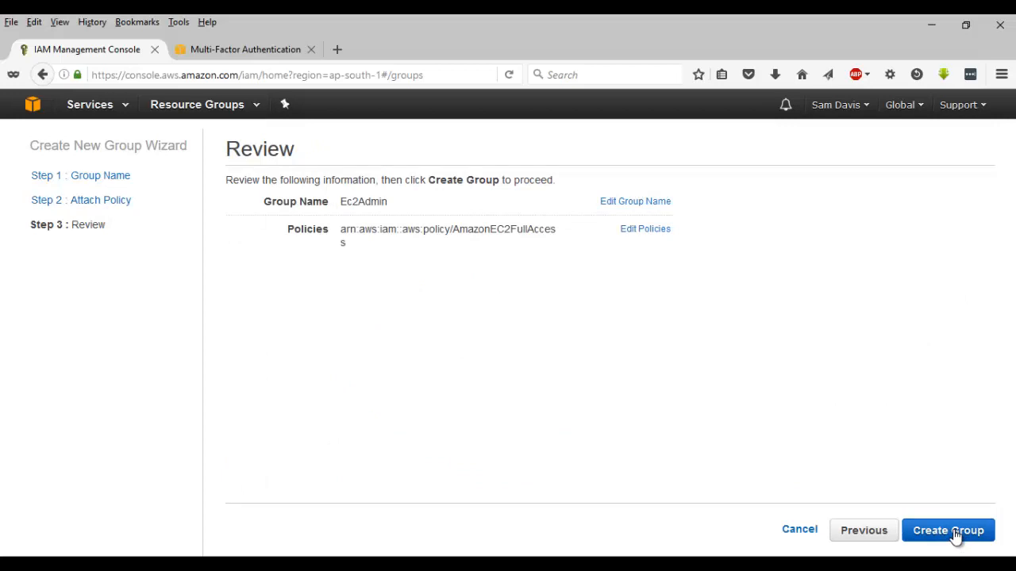
click(951, 530)
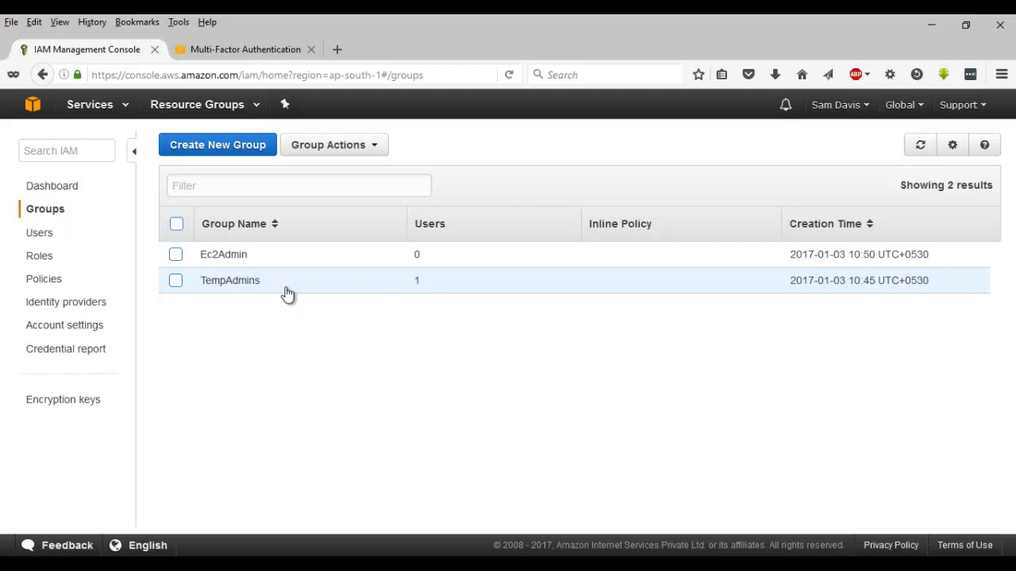
Add the user to Ec2Admin through Group Actions, then go back to the dashboard
click(175, 256)
click(333, 146)
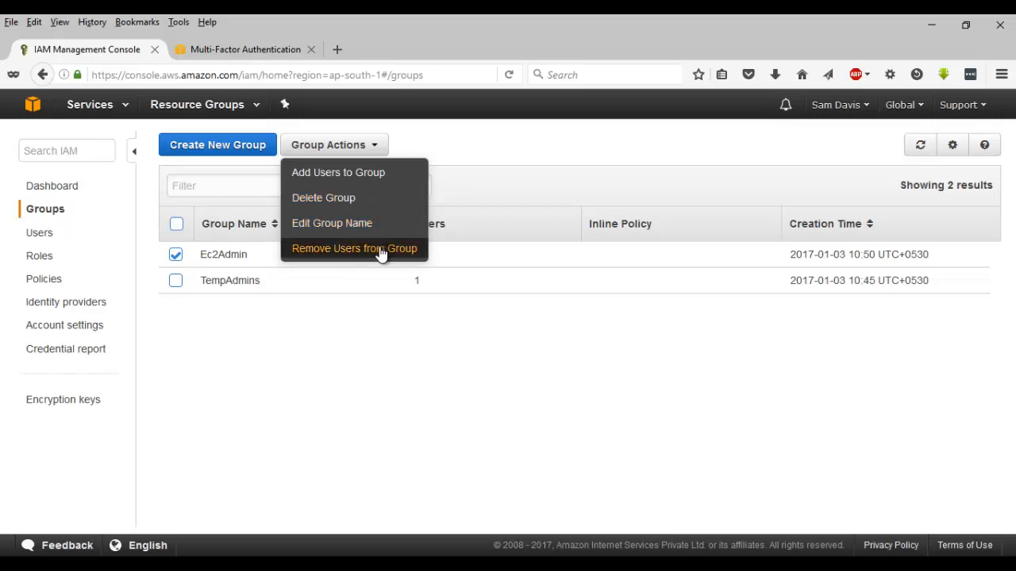
click(355, 182)
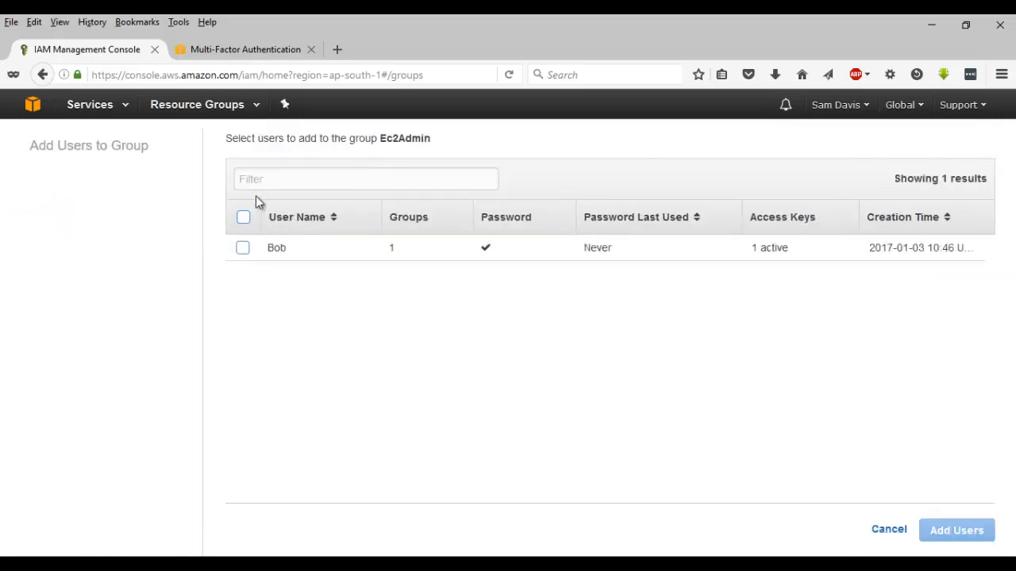
click(243, 217)
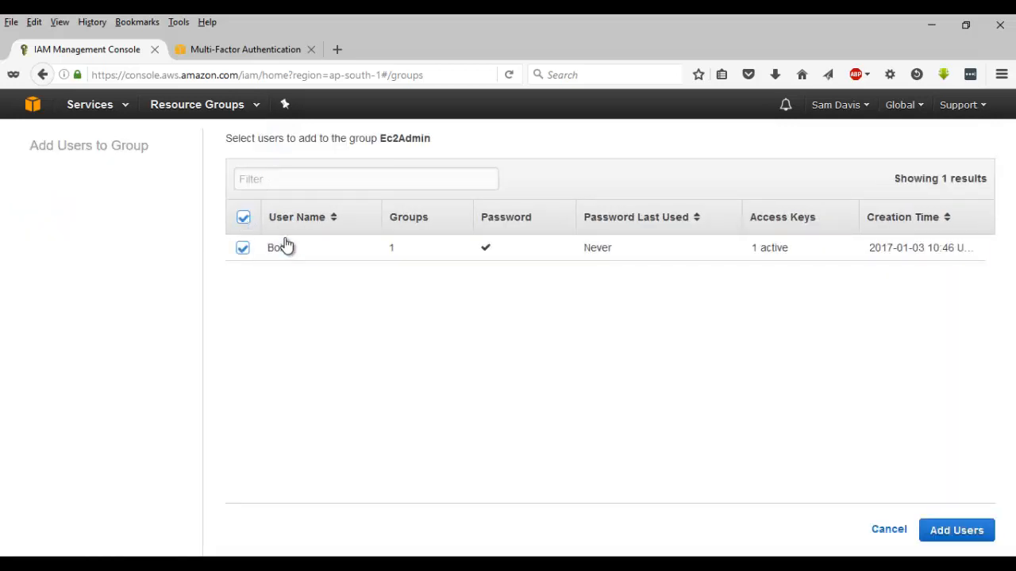
double_click(284, 246)
click(347, 286)
click(958, 539)
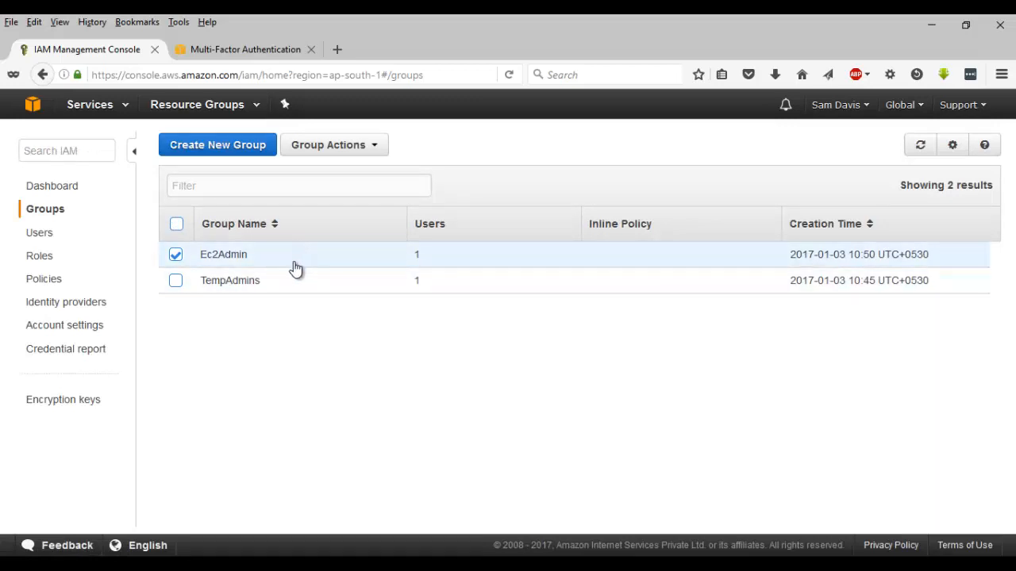
click(55, 191)
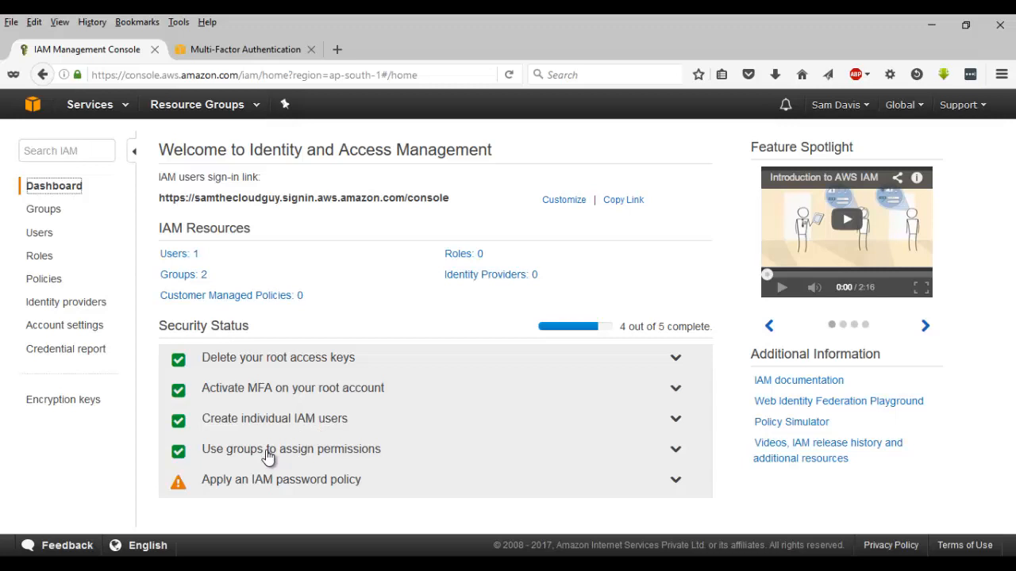
Expand 'Apply an IAM password policy' on the dashboard and open Manage Password Policy
click(228, 484)
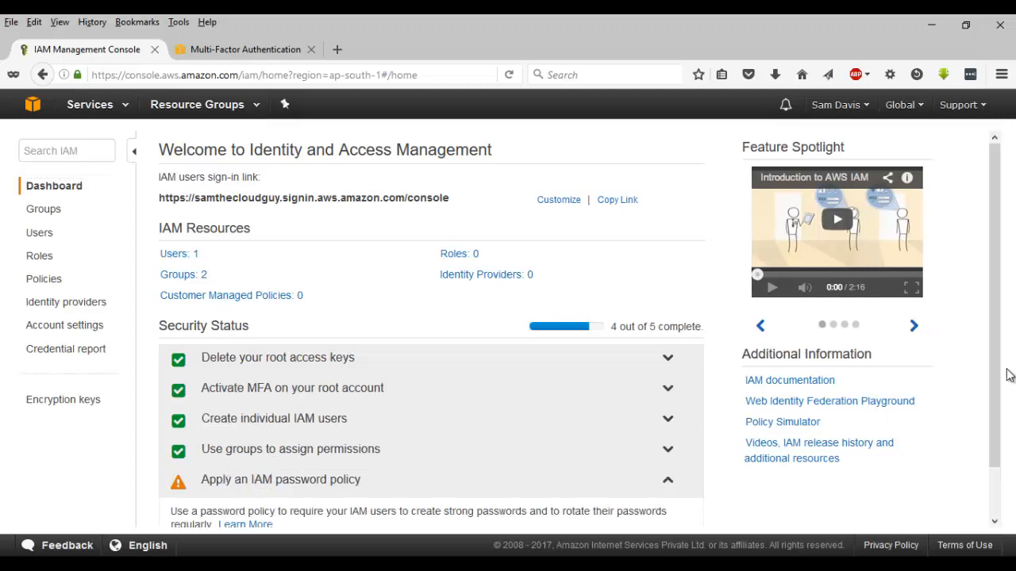
drag(1001, 373, 999, 417)
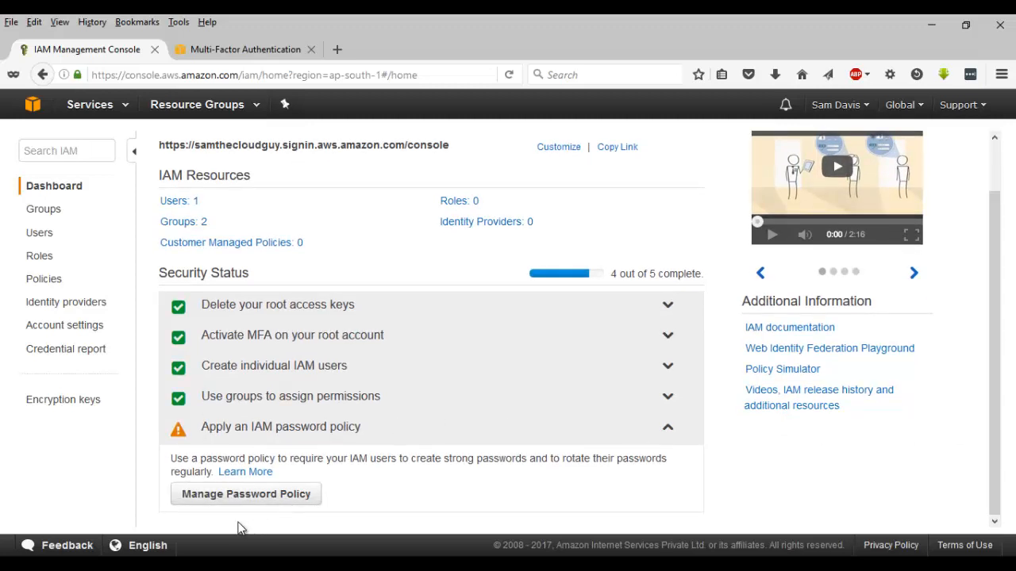
click(216, 498)
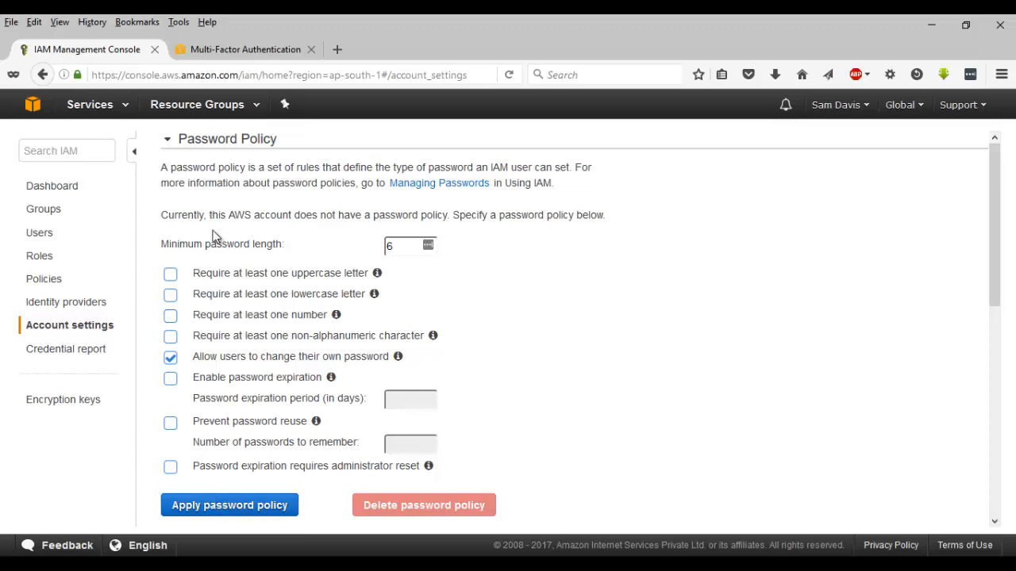
Set the minimum password length to 9 and require at least one uppercase letter
click(397, 247)
key(BackSpace)
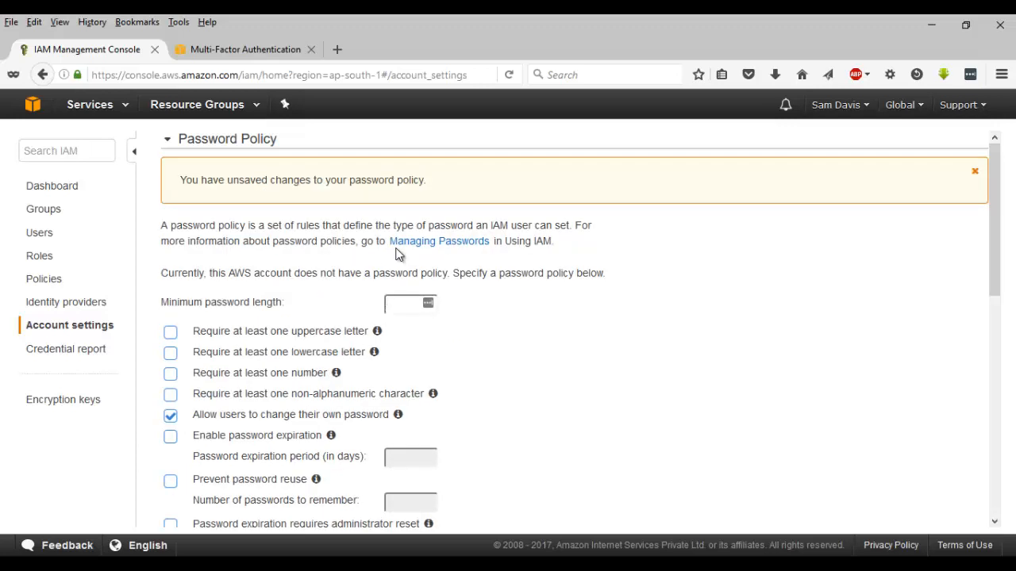
text(9)
click(168, 334)
Enable password expiration after 9 days, apply the policy, and go back to the IAM dashboard
drag(997, 235, 1001, 319)
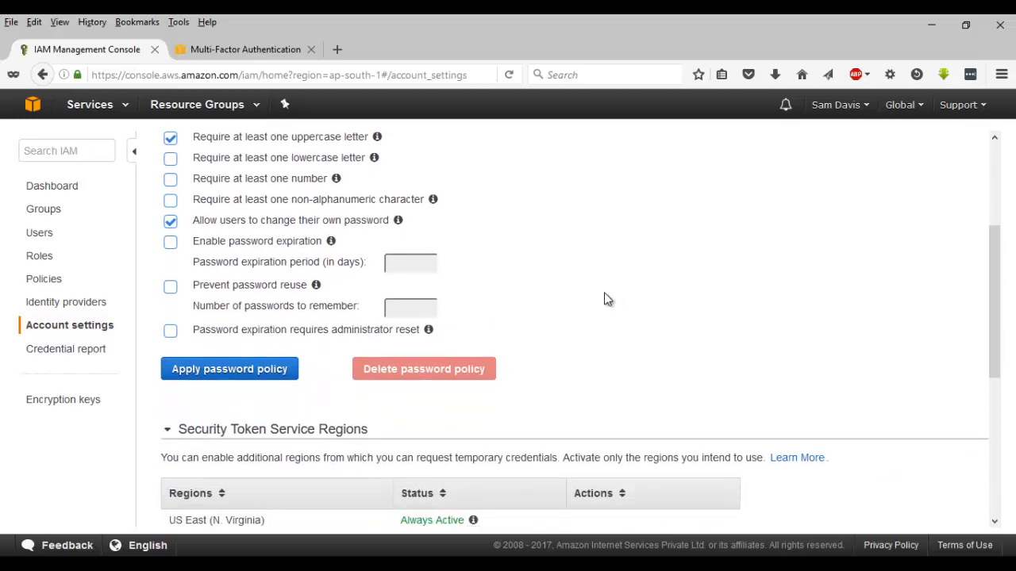
click(173, 245)
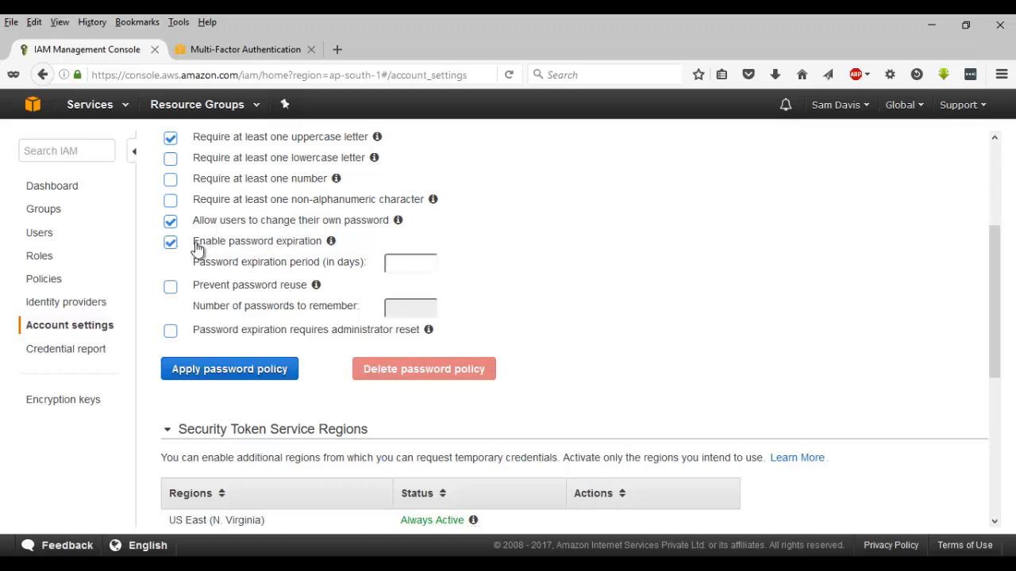
click(401, 263)
text(9)
click(267, 373)
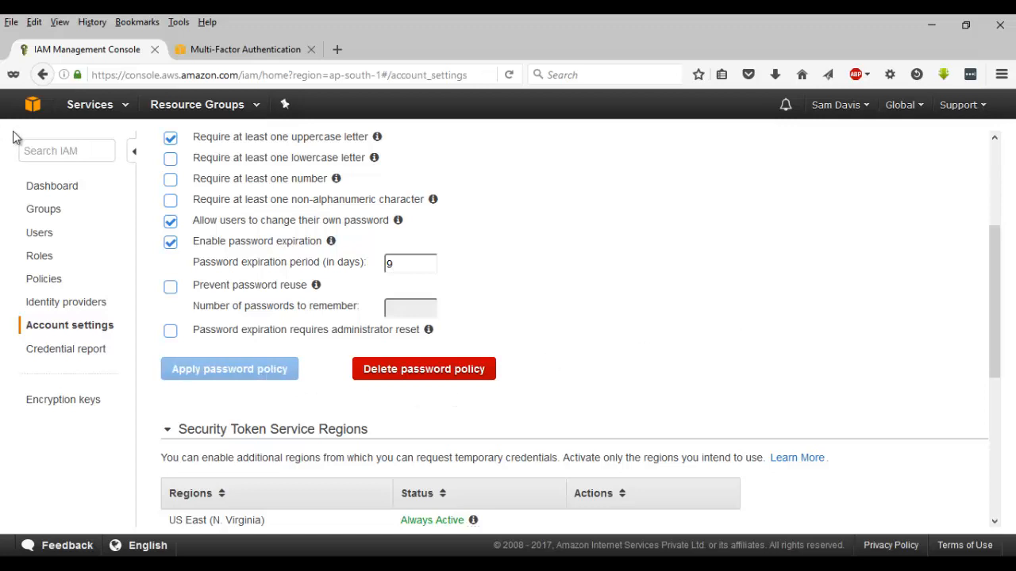
click(65, 188)
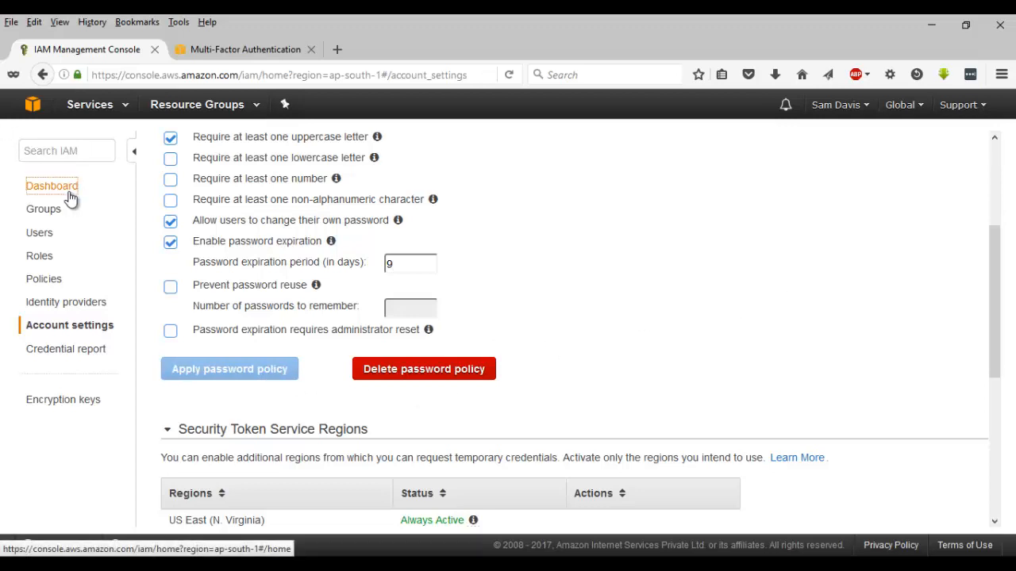